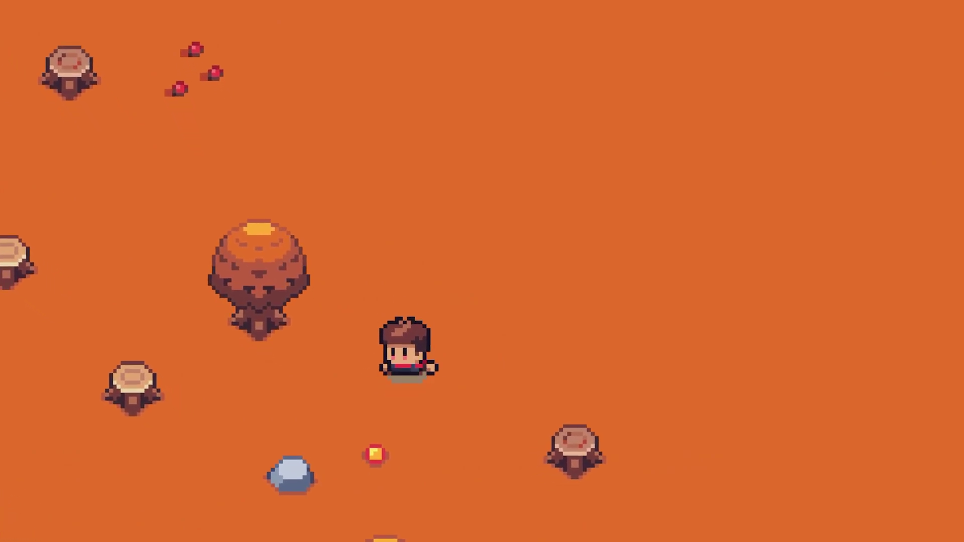
Walk the character over to a tree and chop it in the running game
key("Up")
key("Left")
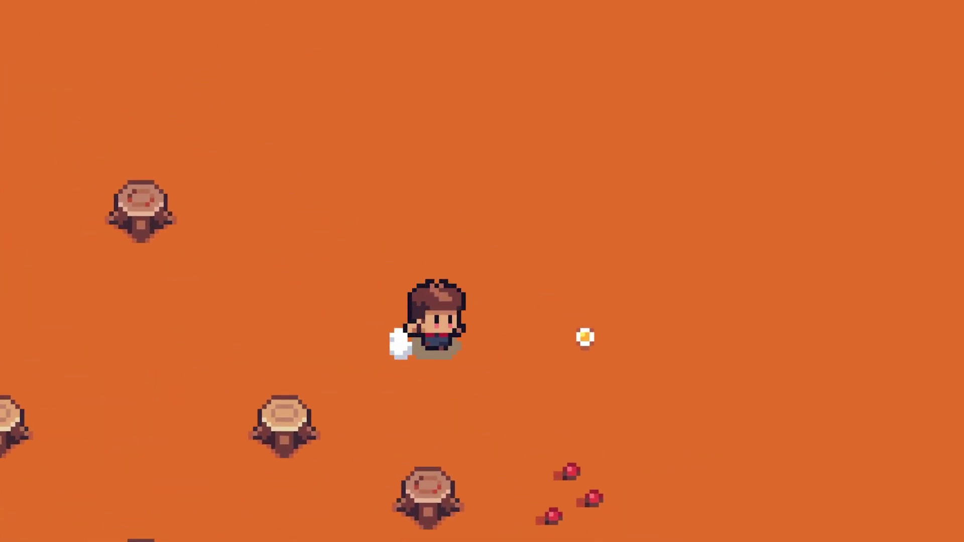
key("Down")
key("Right")
key("Down")
key("Right")
key("space")
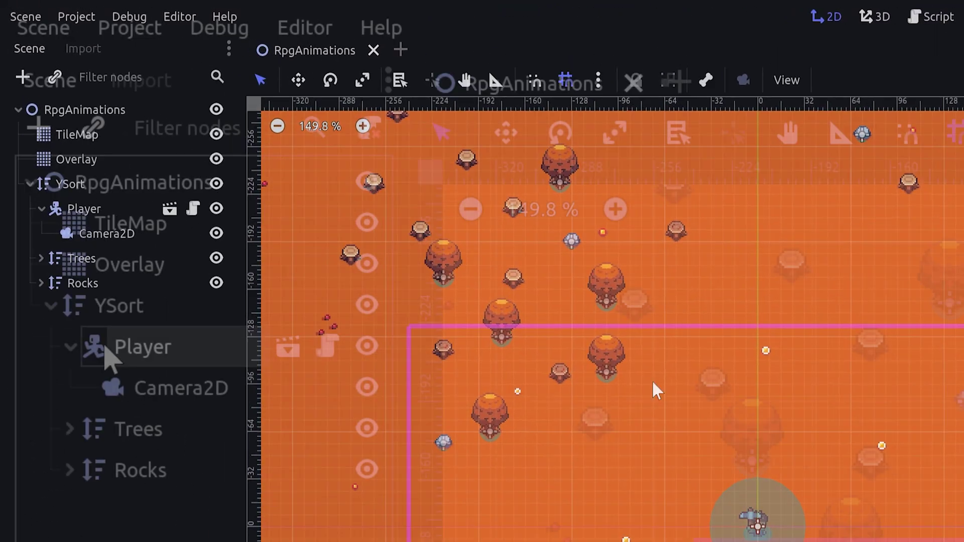
Collapse and re-expand the Player node, then select the Trees and Rocks nodes
left_click(20, 109)
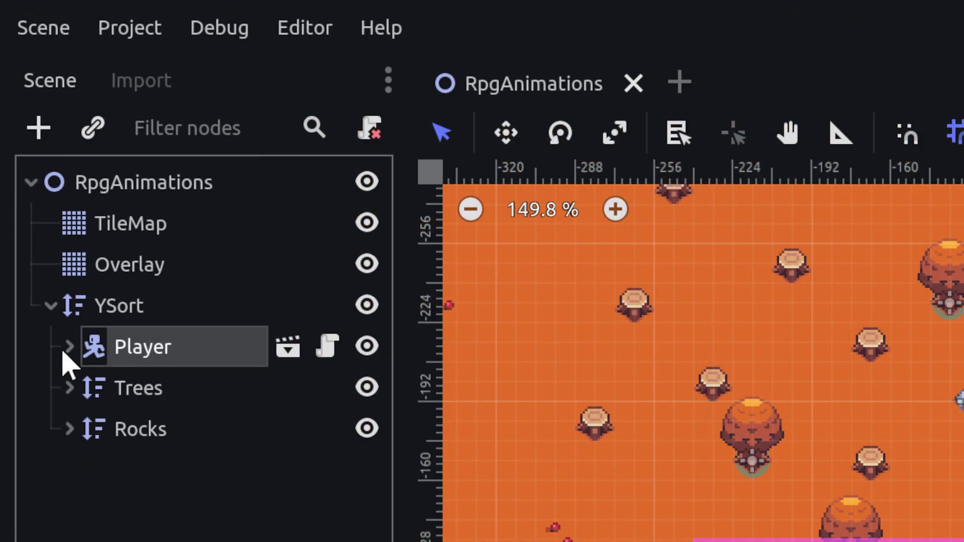
left_click(68, 347)
left_click(135, 442)
left_click(144, 469)
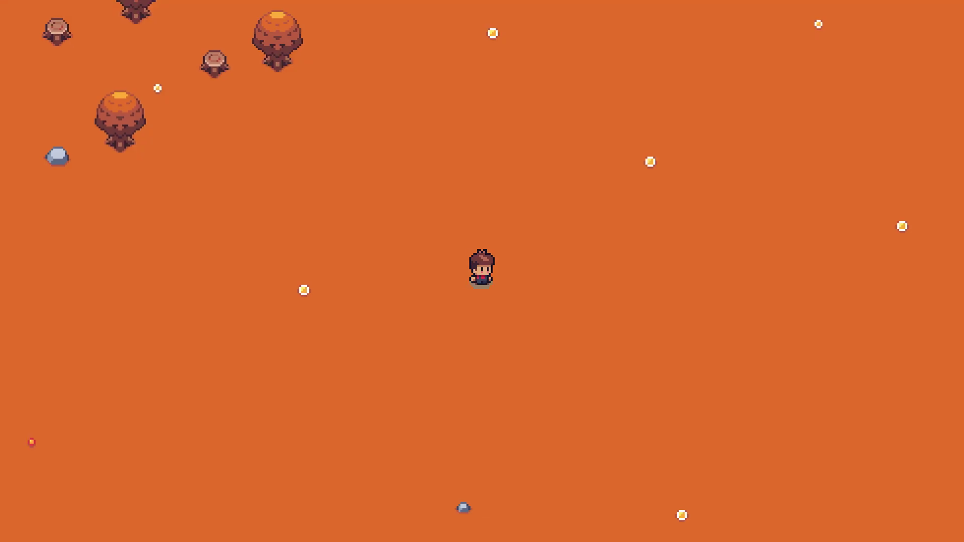
Walk the character up and to the left in the game
key("Left")
key("Up")
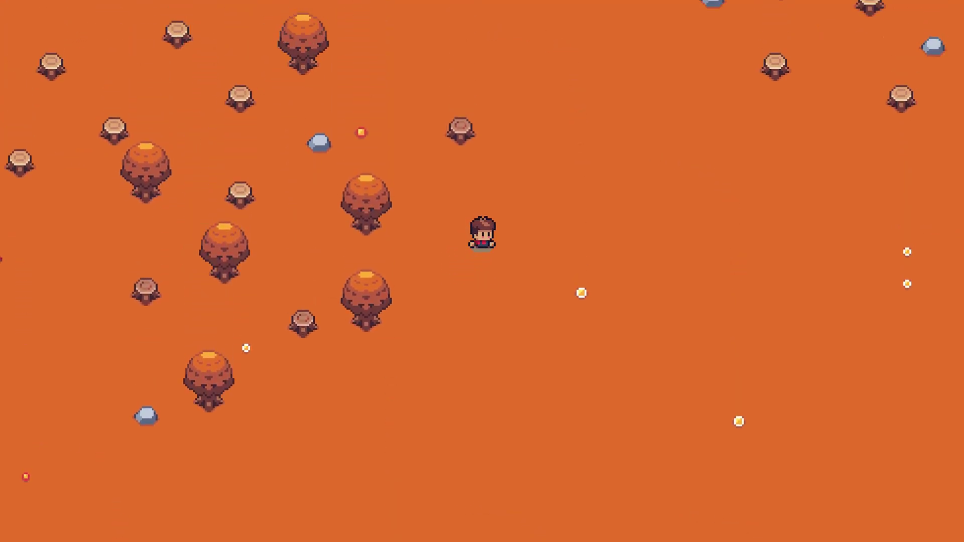
key("Up")
key("Left")
key("Up")
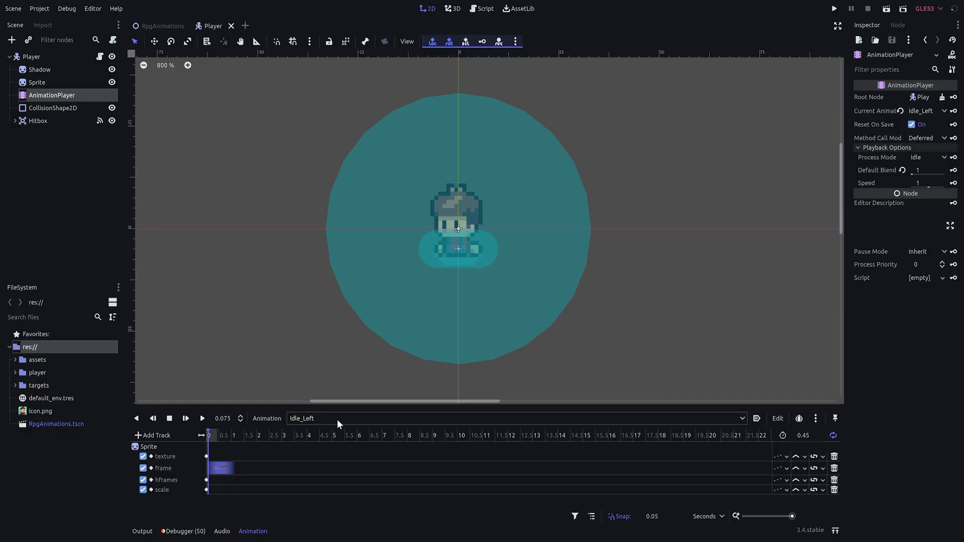
Preview Idle_Right and Jump_Left, then play the Woodcutting_Left animation
left_click(336, 419)
left_click(333, 437)
left_click(339, 420)
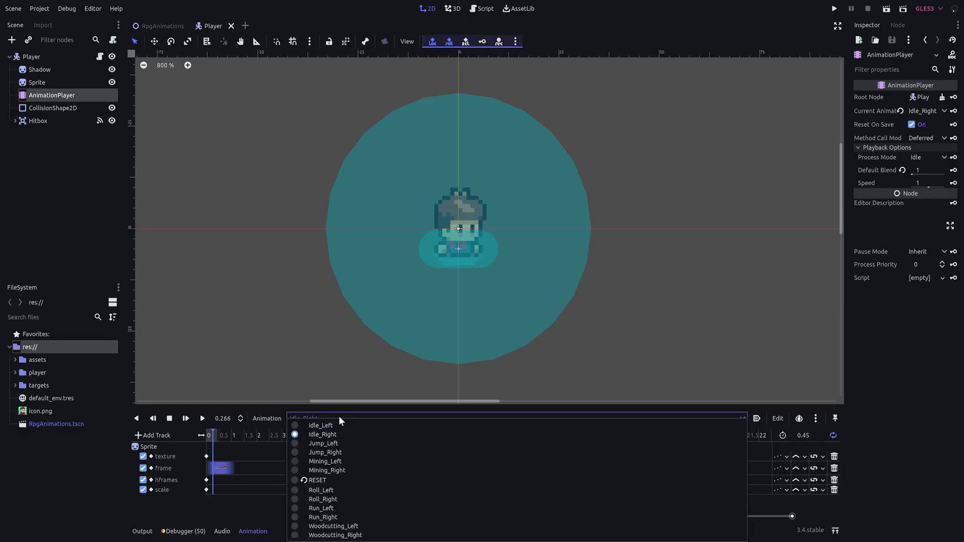
left_click(324, 444)
left_click(344, 417)
left_click(330, 526)
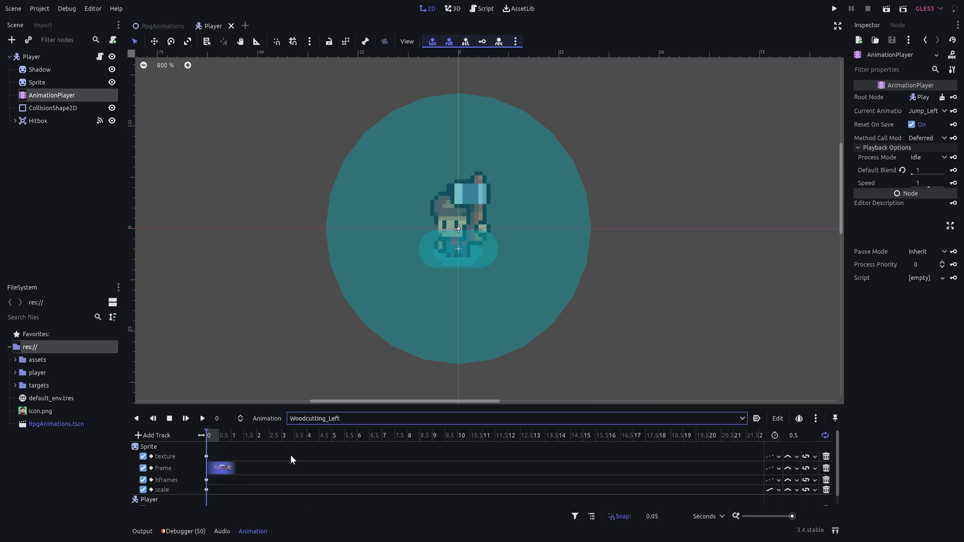
left_click(205, 419)
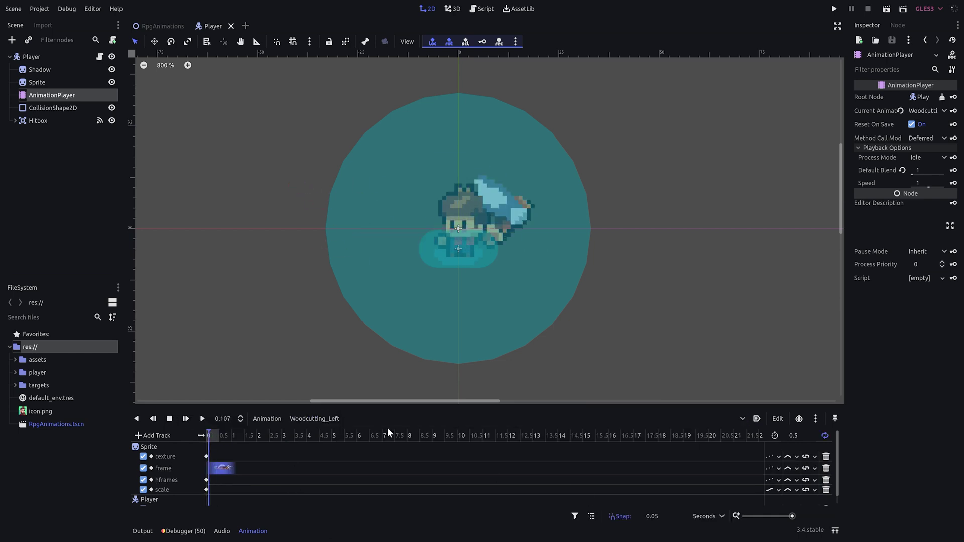
Select and play the Mining_Left animation
left_click(324, 419)
left_click(332, 466)
left_click(203, 421)
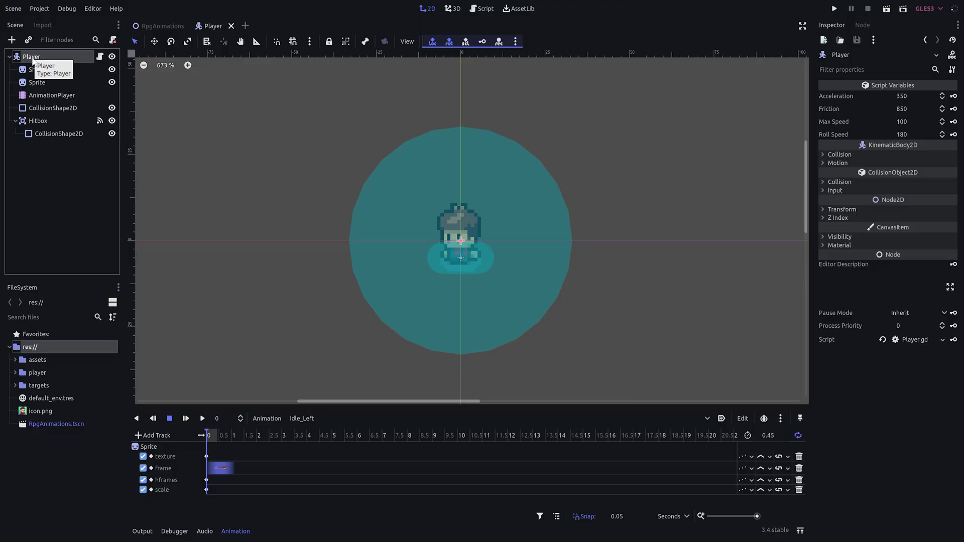
Add an AnimationTree node with a new AnimationNodeStateMachine root and Active enabled
key("ctrl+a")
type("Anima")
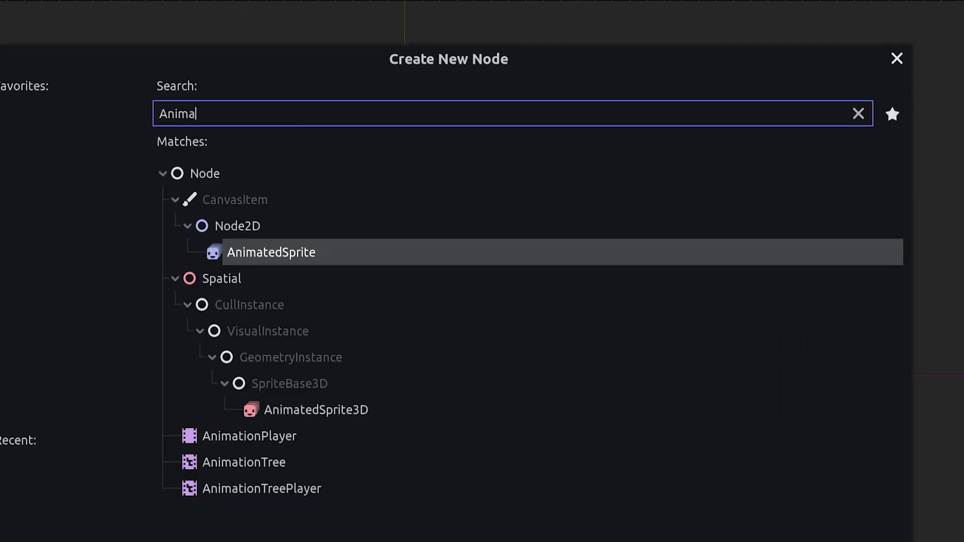
type("tionTre")
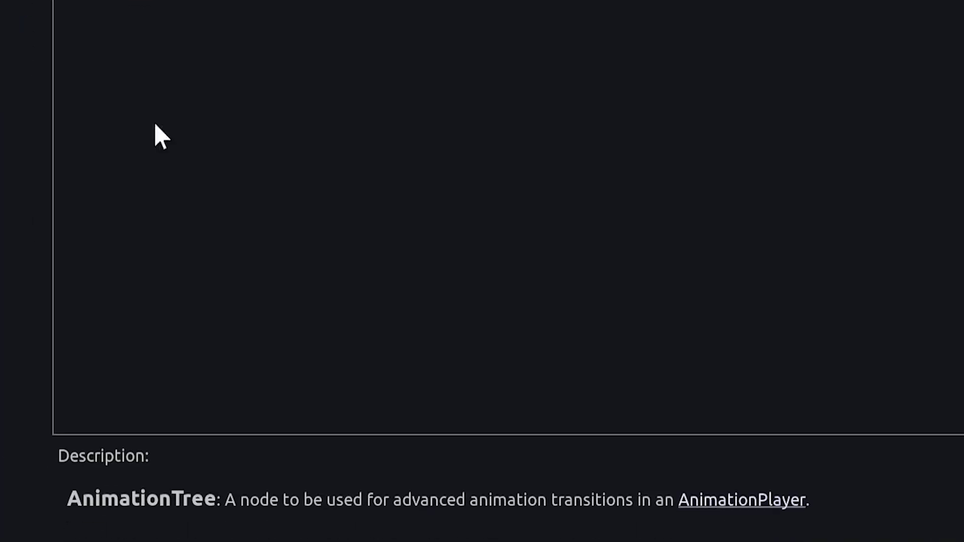
left_click(243, 460)
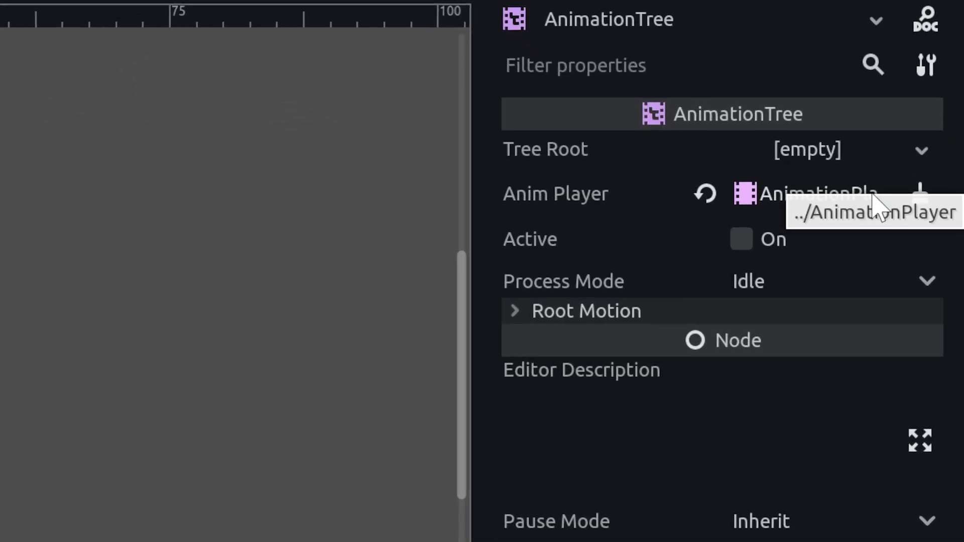
left_click(809, 149)
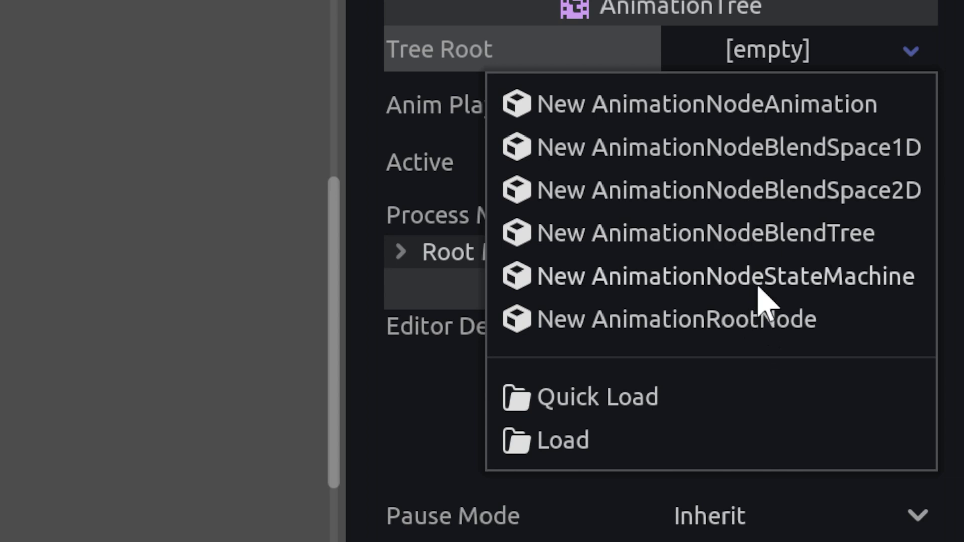
left_click(758, 278)
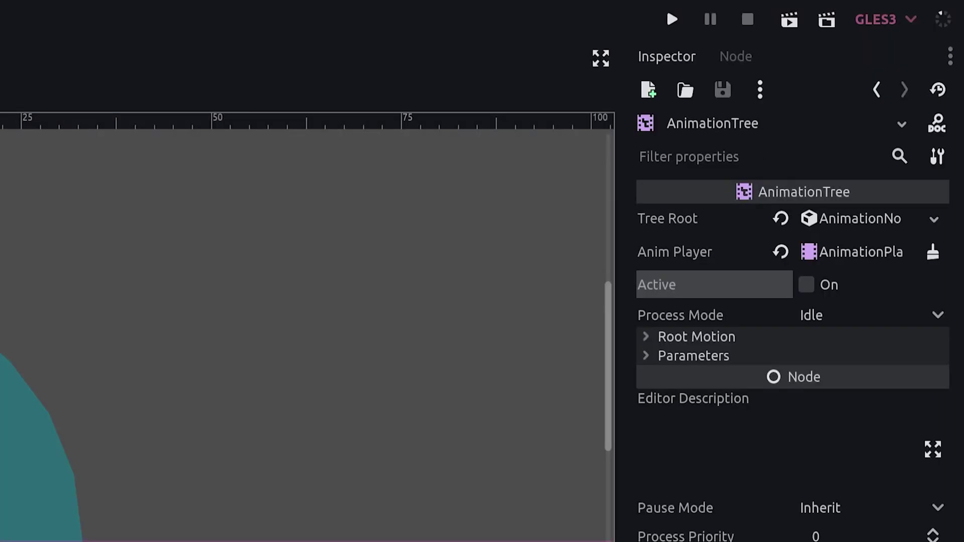
left_click(875, 220)
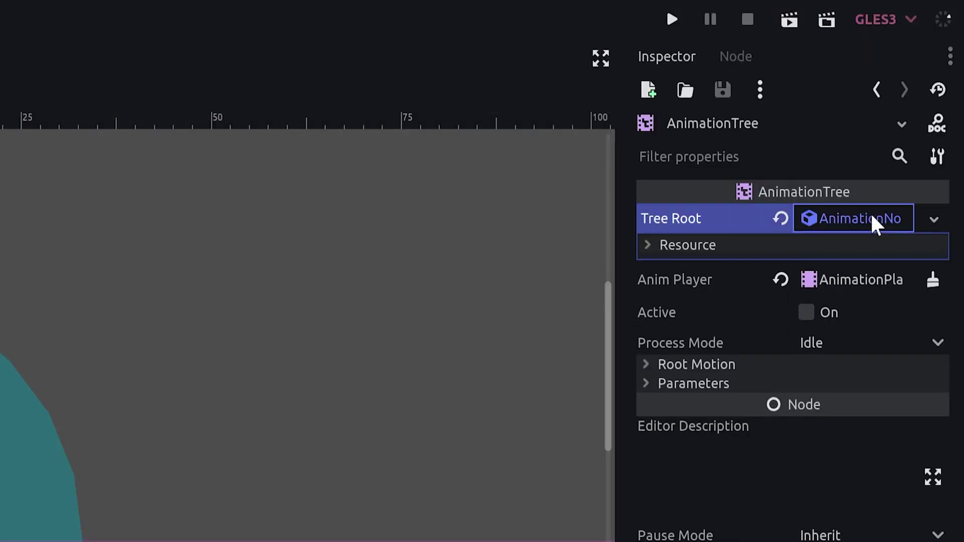
left_click(809, 316)
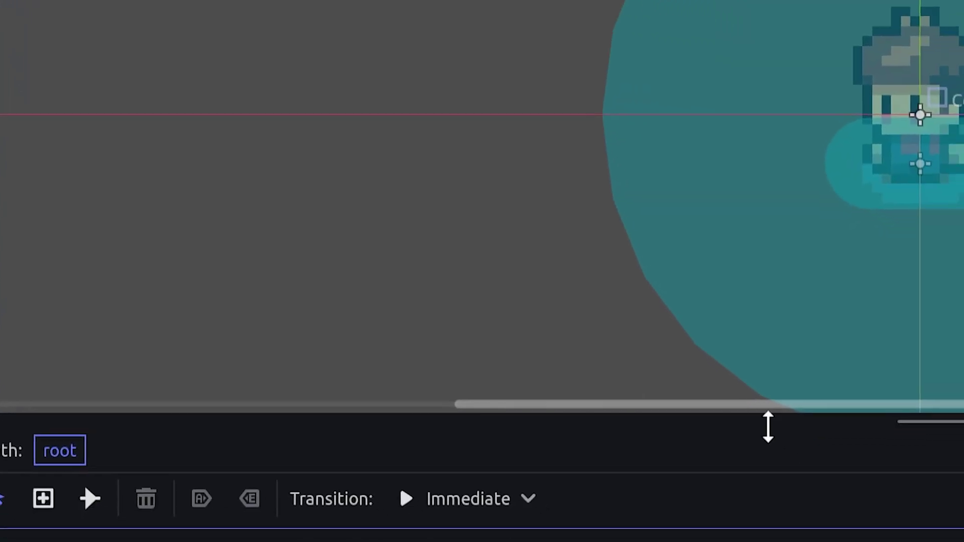
left_click(15, 153)
Add six BlendSpace2D states to the state machine graph
left_click(354, 294)
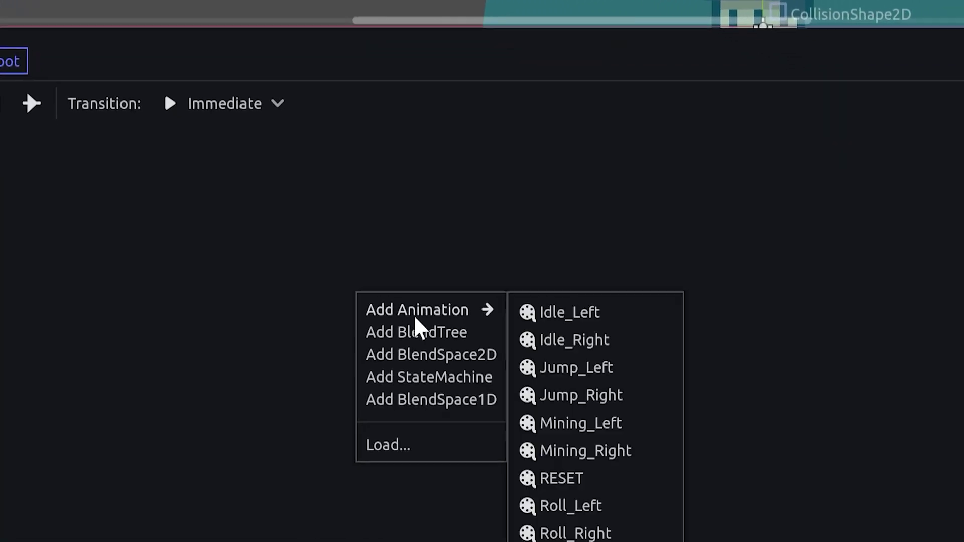
left_click(430, 353)
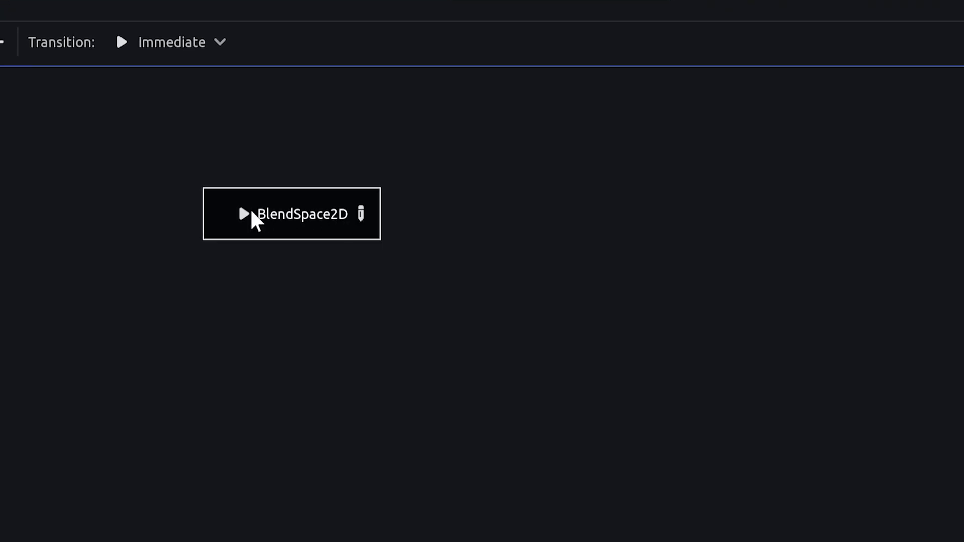
right_click(577, 233)
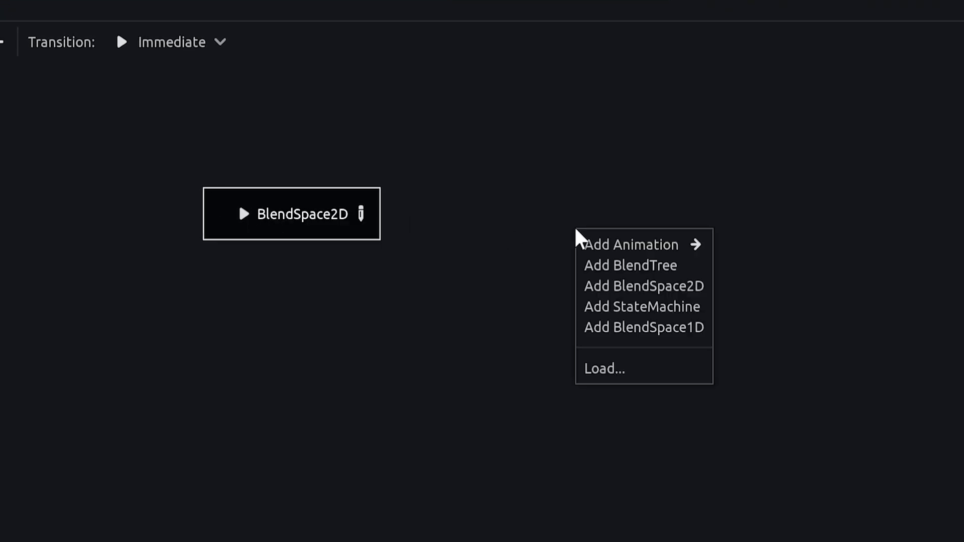
left_click(612, 287)
right_click(208, 292)
left_click(245, 351)
right_click(561, 332)
right_click(226, 393)
left_click(293, 449)
right_click(565, 441)
left_click(632, 499)
Arrange the six states into a two-column grid
left_click_drag(294, 214, 306, 176)
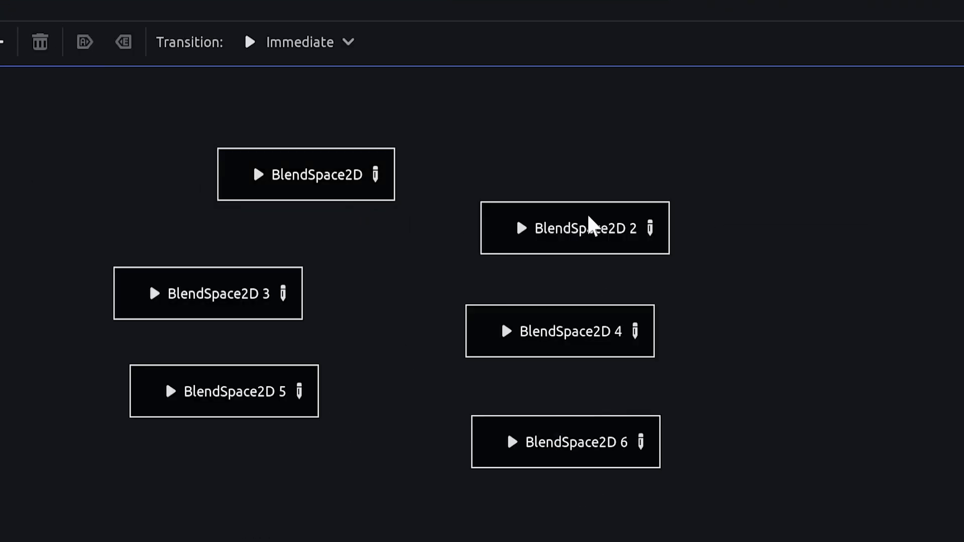
left_click_drag(587, 221, 674, 161)
left_click_drag(227, 294, 326, 289)
left_click_drag(586, 190, 555, 195)
left_click_drag(504, 355, 569, 316)
left_click_drag(293, 415, 377, 429)
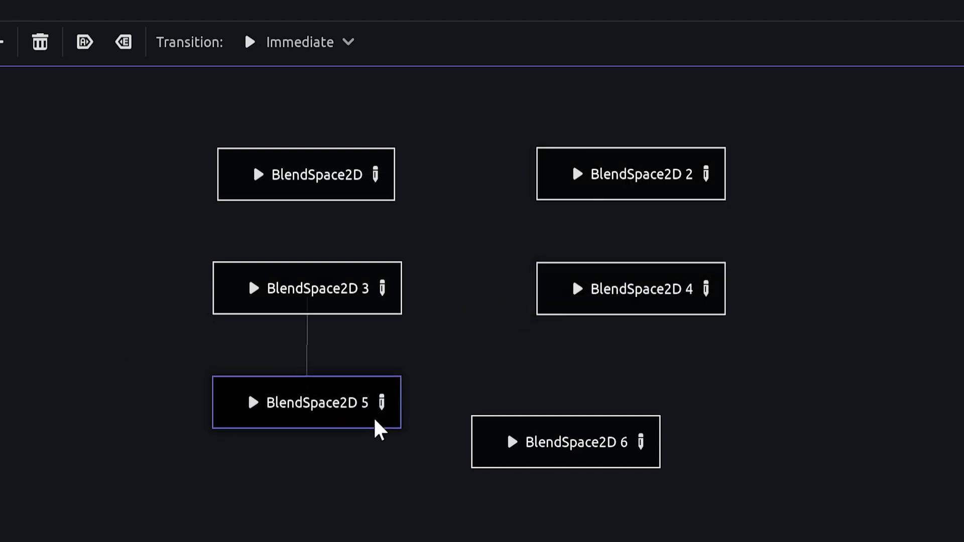
left_click_drag(502, 461, 566, 423)
Rename states to Mining, Woodcutting, Idle, Run, Jump and Roll; set Idle to autoplay
double_click(309, 177)
type("Mining")
double_click(652, 174)
type("Woodc")
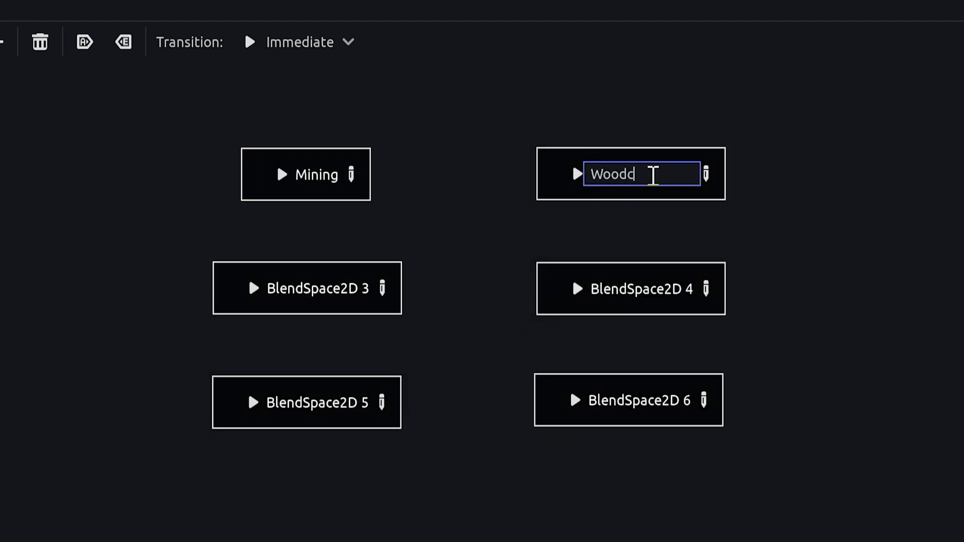
type("utting")
double_click(305, 297)
type("Idle")
double_click(640, 289)
type("Run")
double_click(312, 402)
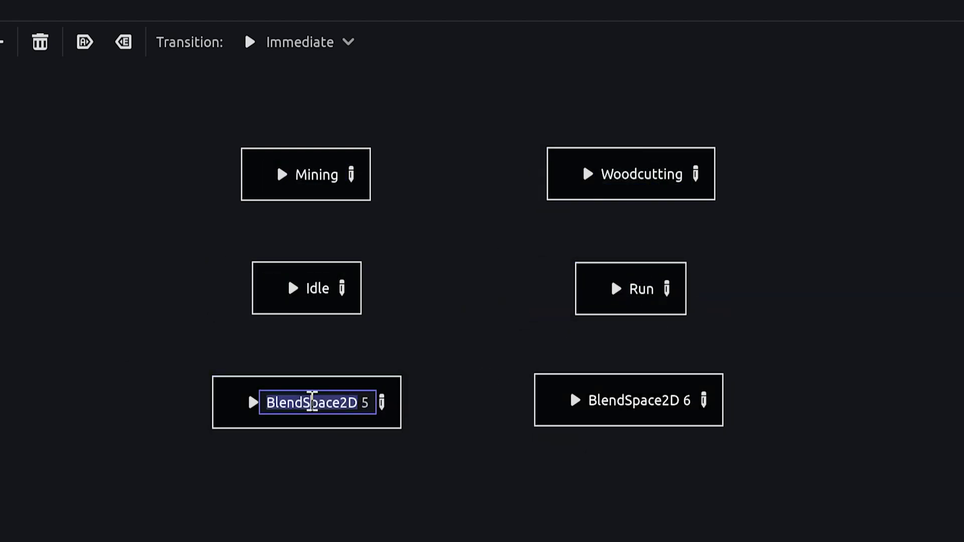
type("Jump")
key("Return")
double_click(610, 399)
type("Roll")
left_click(719, 155)
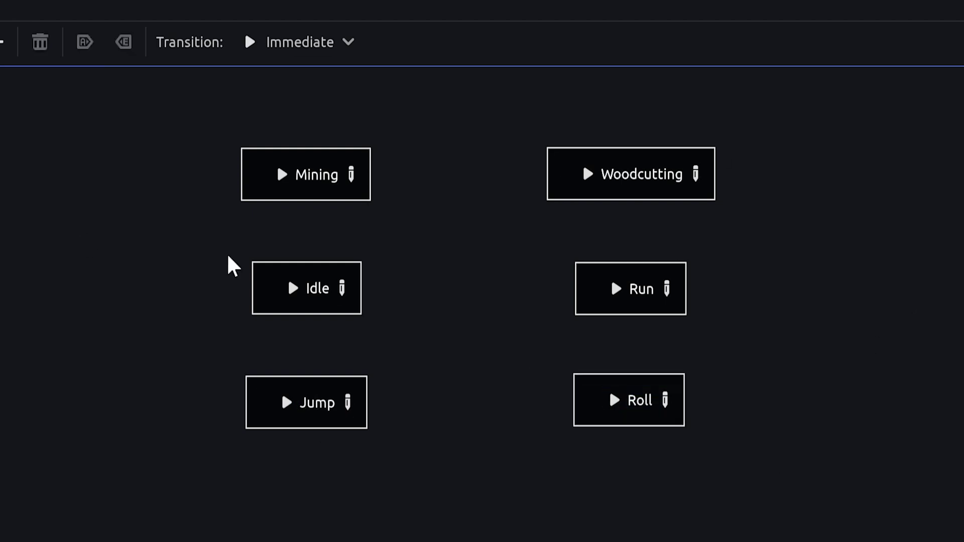
left_click(291, 309)
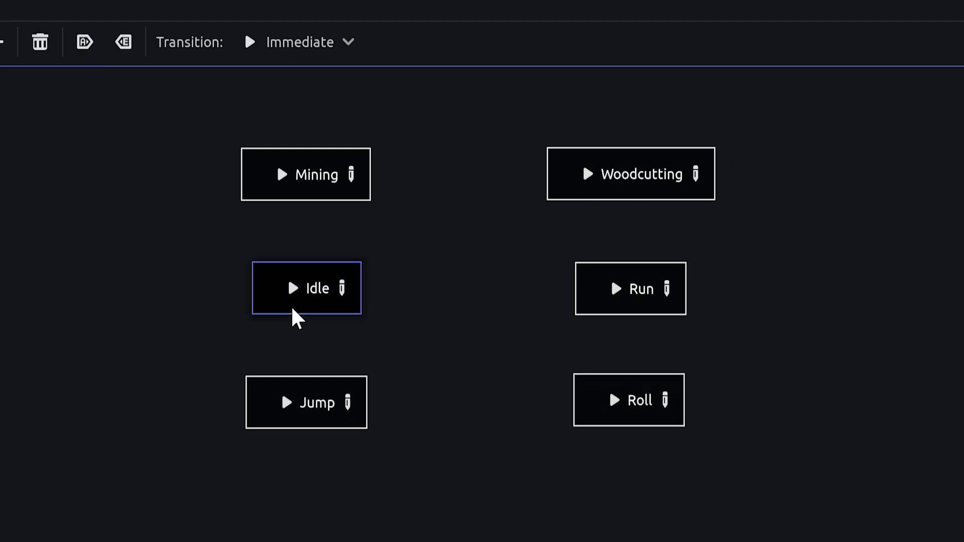
left_click(86, 43)
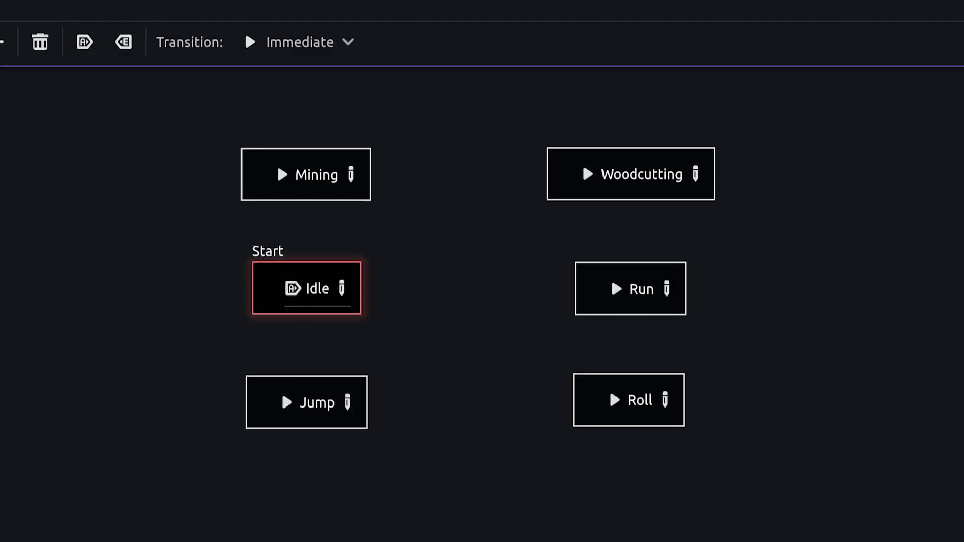
In the Idle blend space, centre the blend marker and set blending to Discrete
left_click(341, 288)
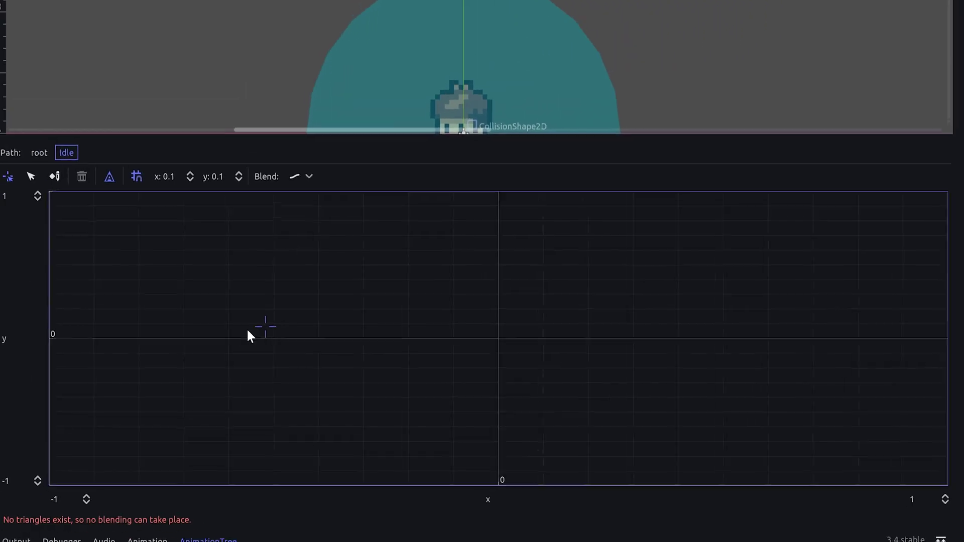
left_click_drag(247, 330, 458, 307)
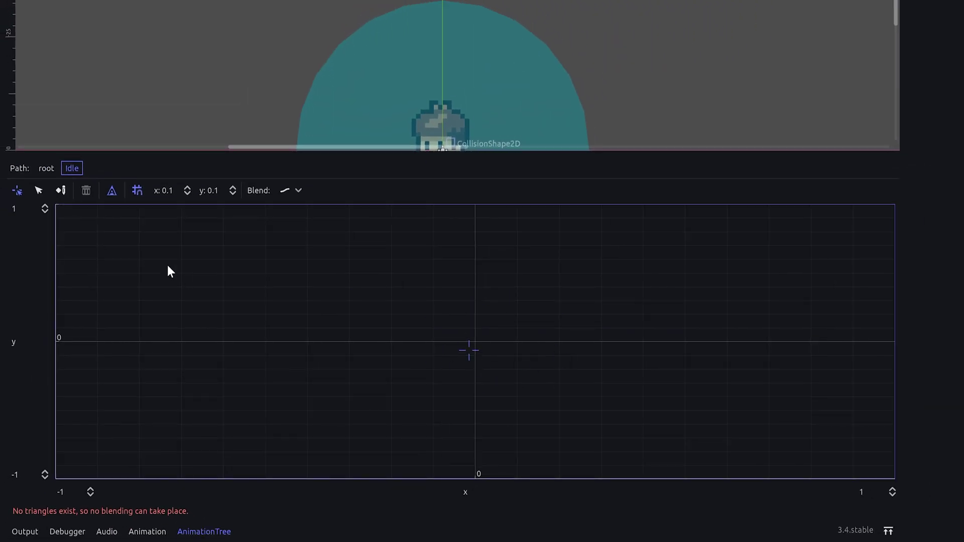
left_click(290, 192)
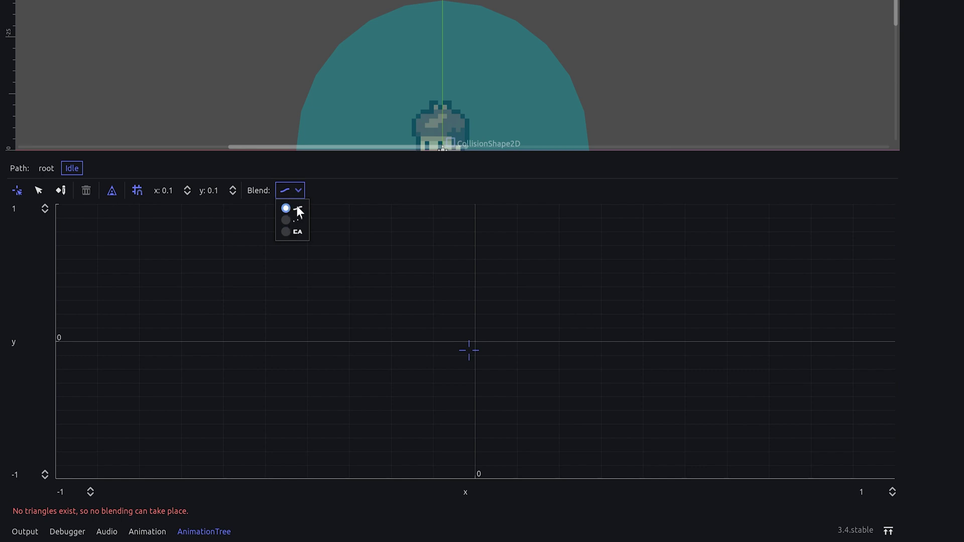
left_click(286, 217)
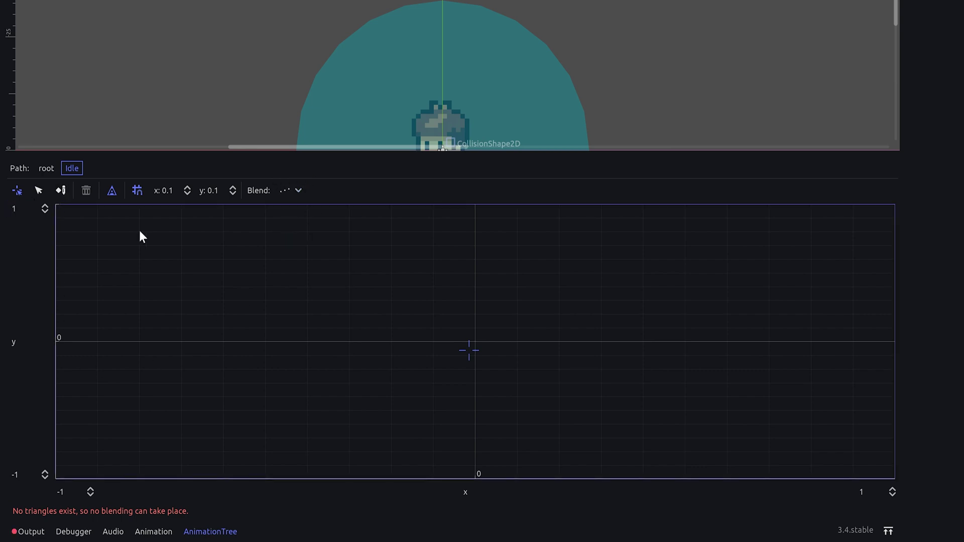
Set the y-axis maximum to 1.1 and minimum to -1.1
left_click(25, 208)
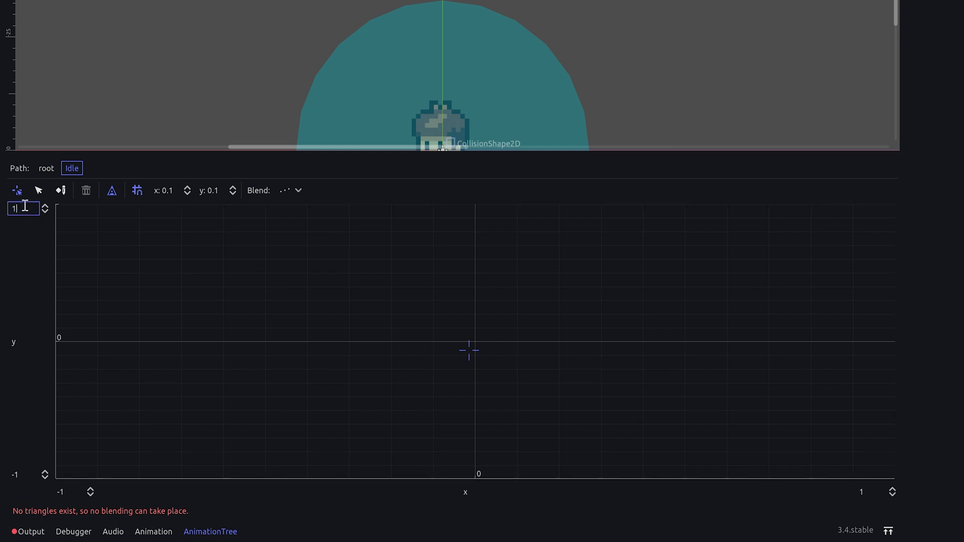
type(".1.1")
key("Return")
left_click(34, 473)
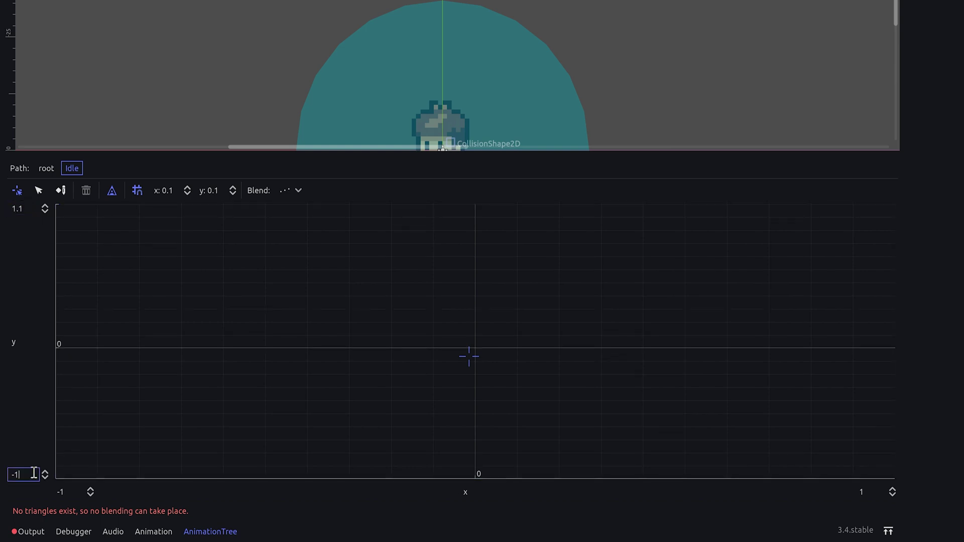
type(".1")
key("Return")
left_click(118, 365)
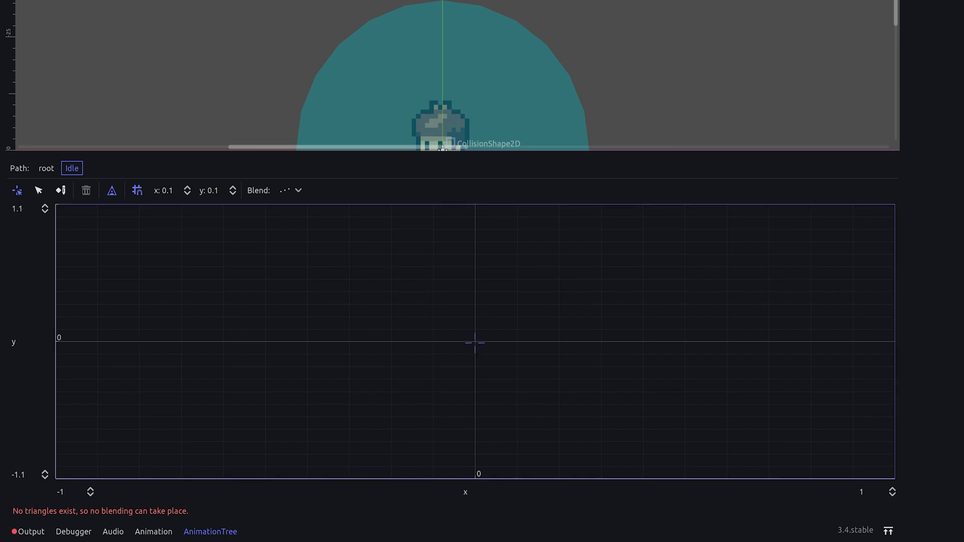
Place left, right, top and bottom animation points in the Idle blend space
right_click(76, 343)
left_click(190, 353)
right_click(869, 350)
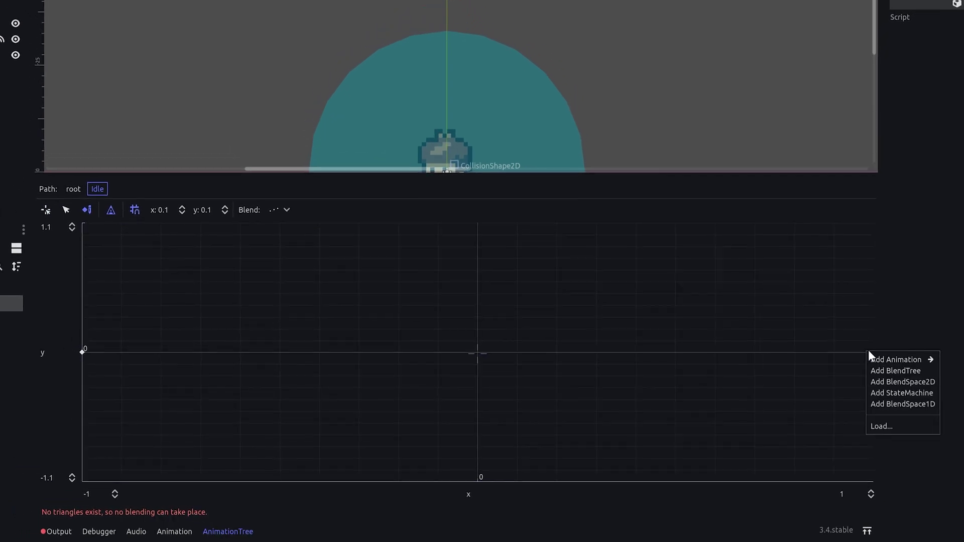
left_click(952, 389)
right_click(477, 241)
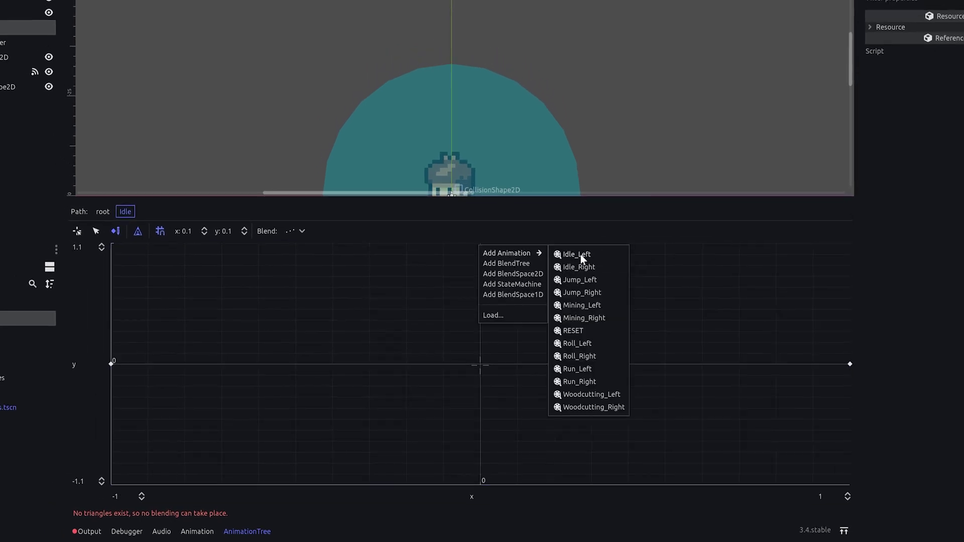
left_click(581, 254)
right_click(482, 489)
left_click(586, 405)
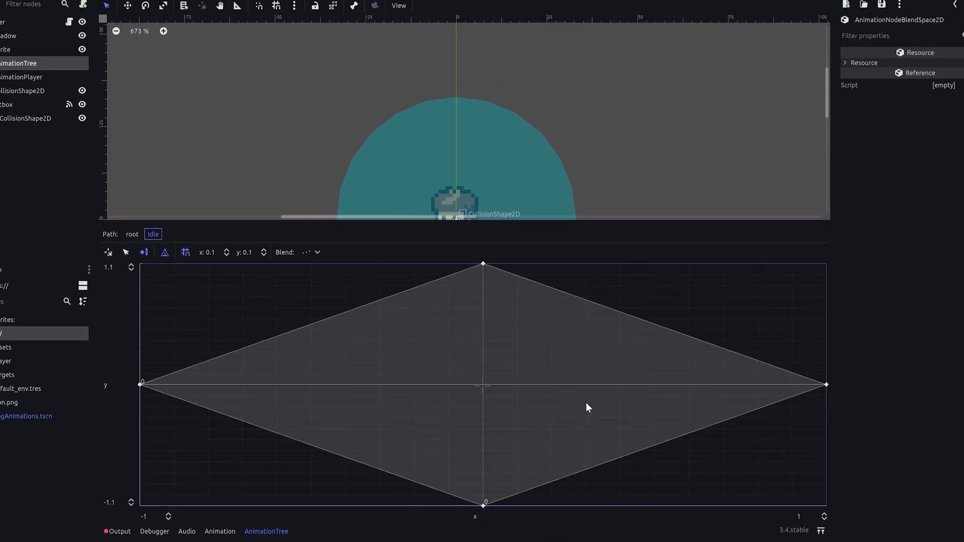
left_click(159, 254)
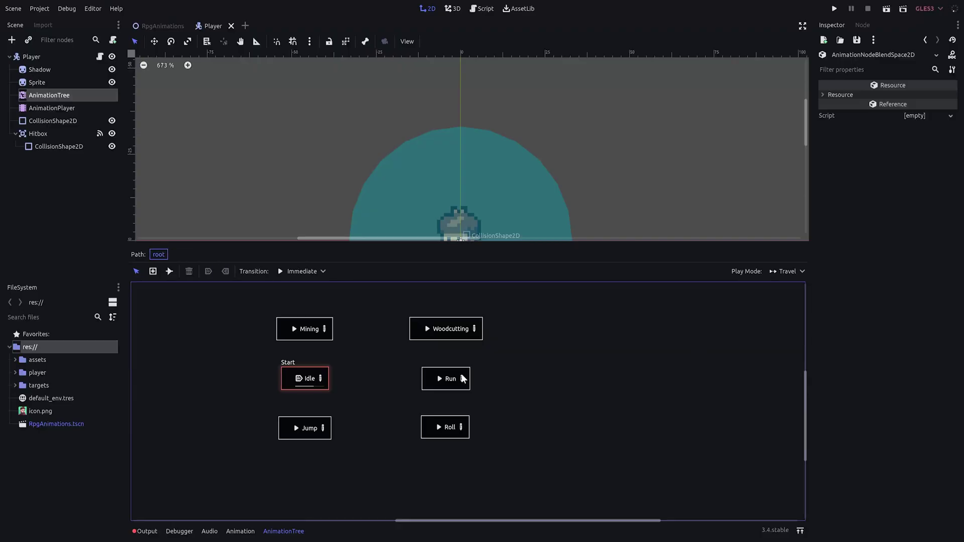
Add a bottom animation point to the Mining blend space
left_click(324, 328)
right_click(486, 477)
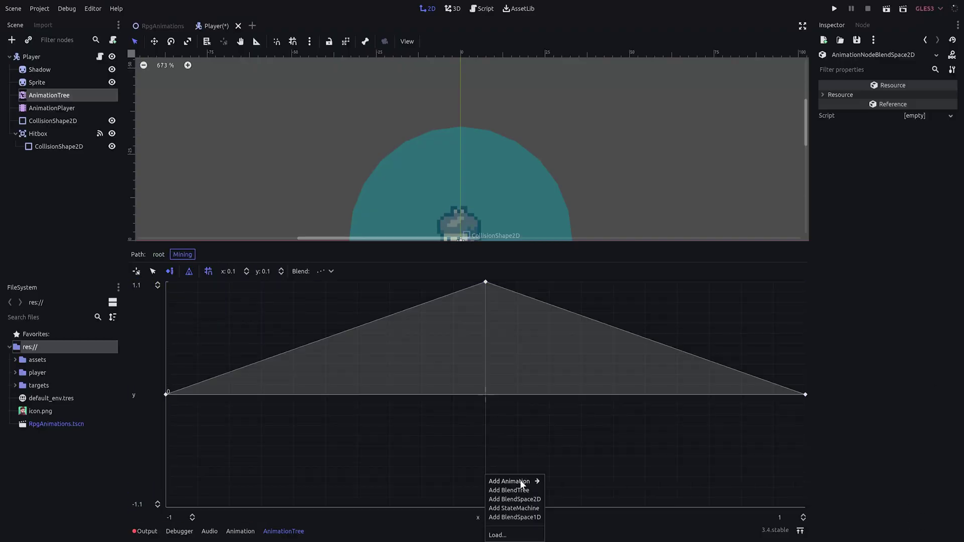
left_click(580, 498)
left_click(159, 254)
Add an animation point to the Woodcutting blend space
left_click(526, 295)
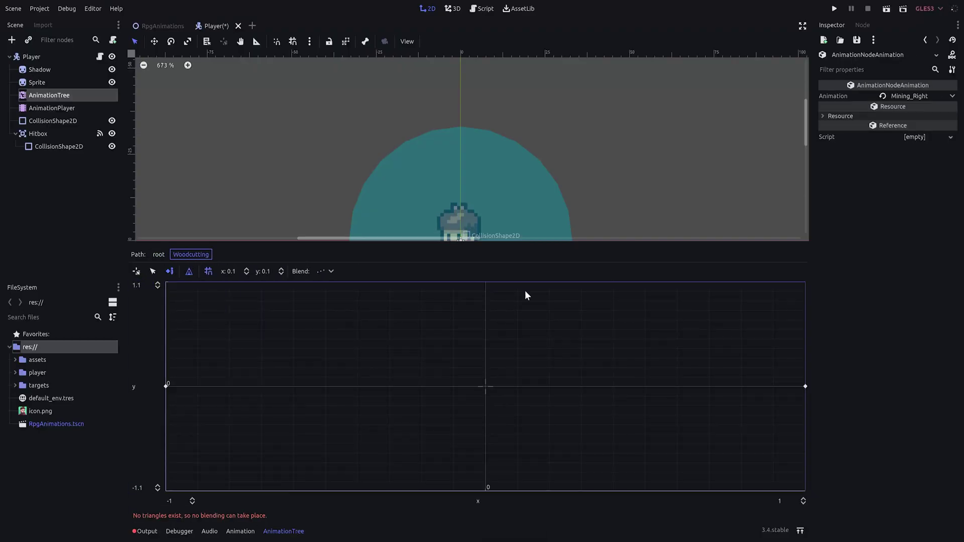
right_click(805, 388)
left_click(893, 517)
left_click(158, 254)
Add animation points to the Roll blend space and return to the root
left_click(191, 364)
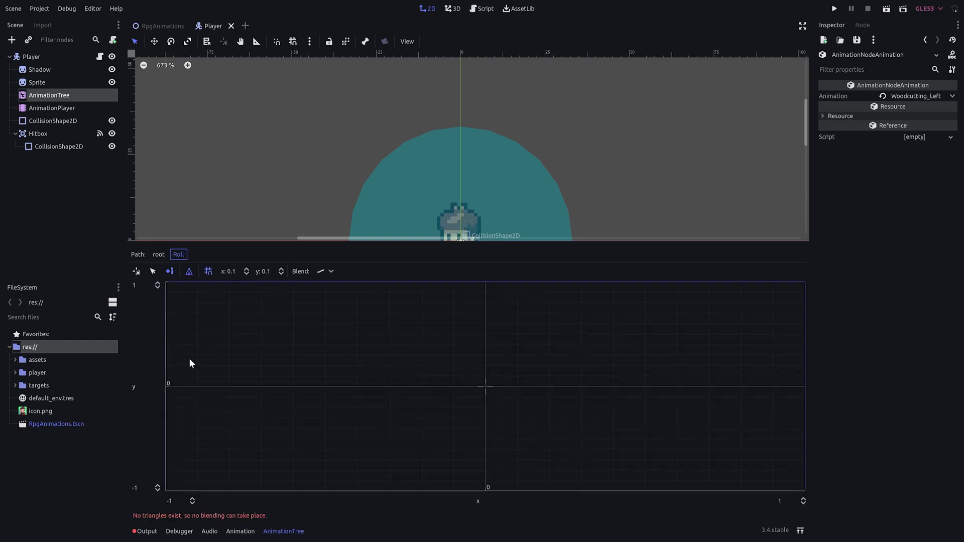
right_click(805, 388)
left_click(893, 518)
right_click(486, 490)
left_click(576, 495)
left_click(158, 254)
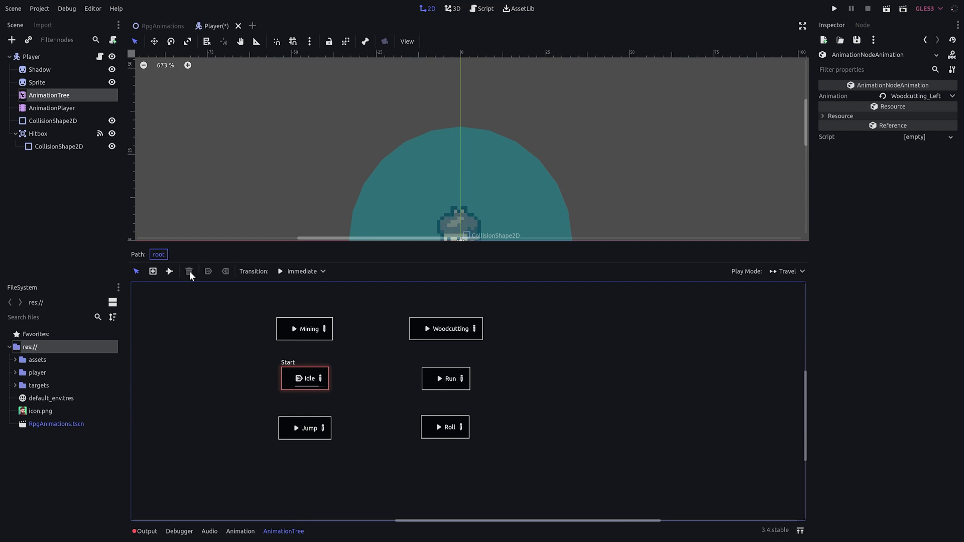
Connect the states with transitions, starting Mining to Woodcutting, and spread the nodes apart
left_click(172, 274)
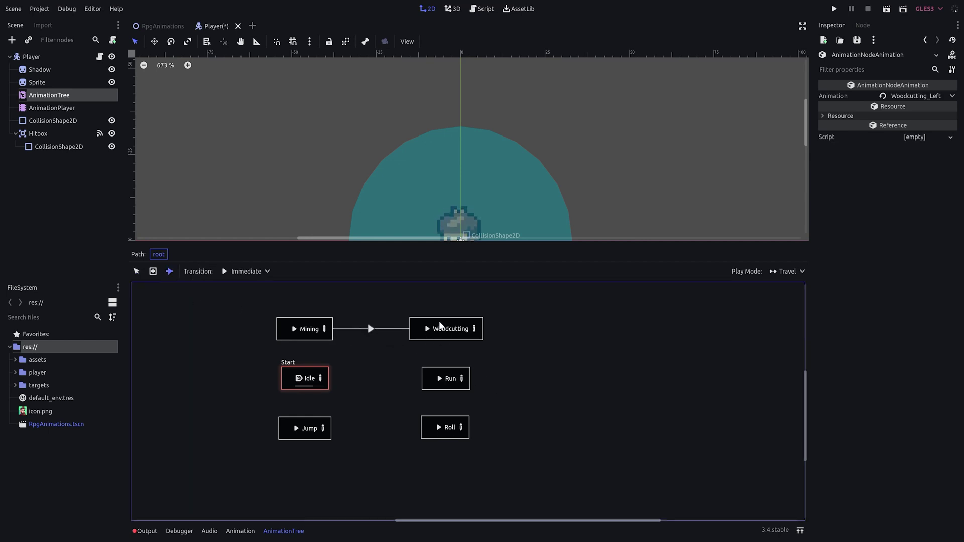
left_click_drag(439, 326, 428, 333)
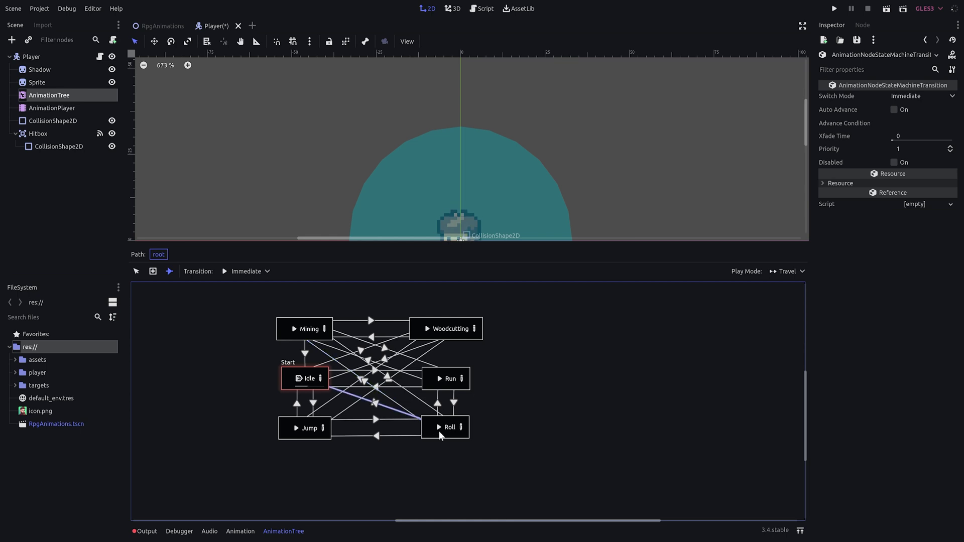
left_click_drag(316, 330, 303, 314)
left_click_drag(450, 328, 456, 313)
left_click_drag(450, 427, 465, 447)
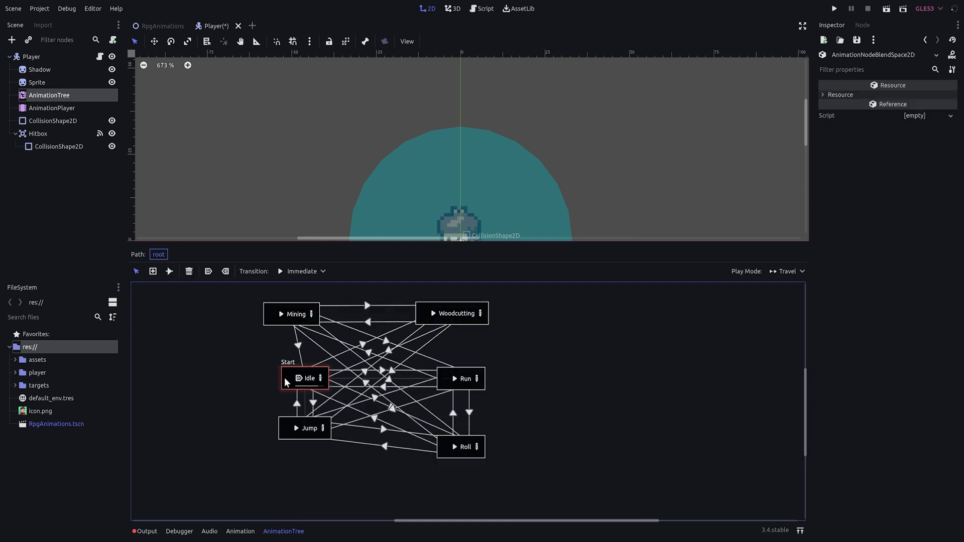
left_click_drag(298, 378, 285, 379)
left_click(169, 272)
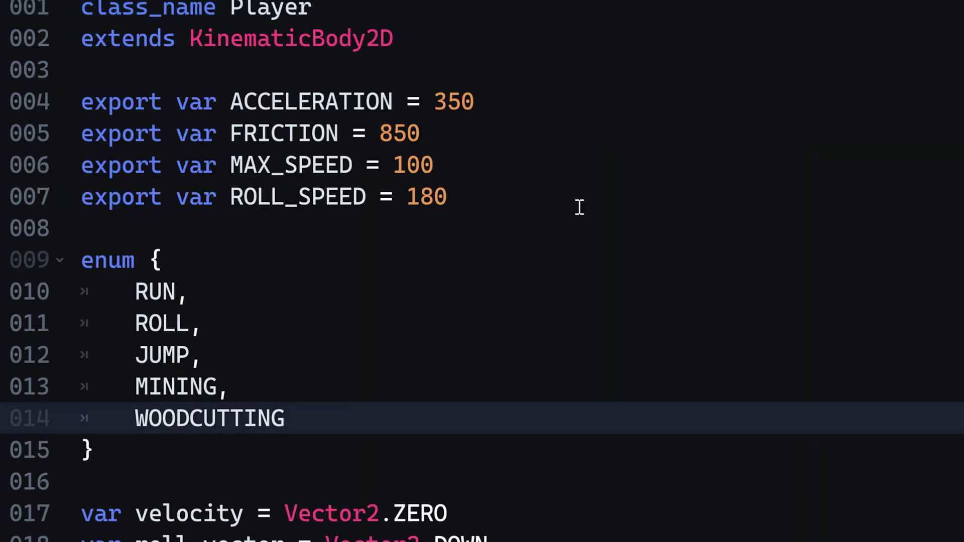
Below animation_tree, add an onready animation_state variable holding the tree's playback parameter
left_click(164, 254)
key("Return")
key("Return")
type("onready var animatio")
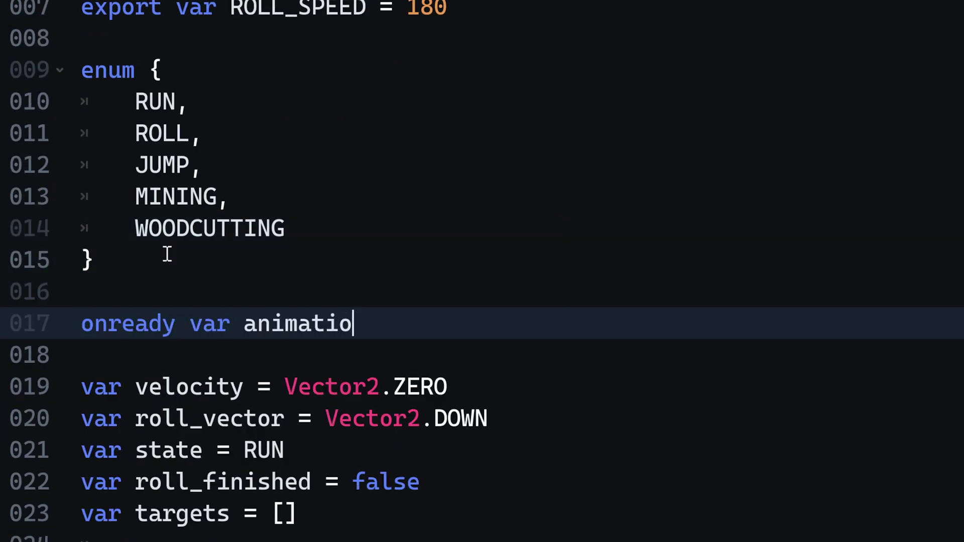
type("n_tree = $Ani")
key("Return")
key("Return")
type("onready va")
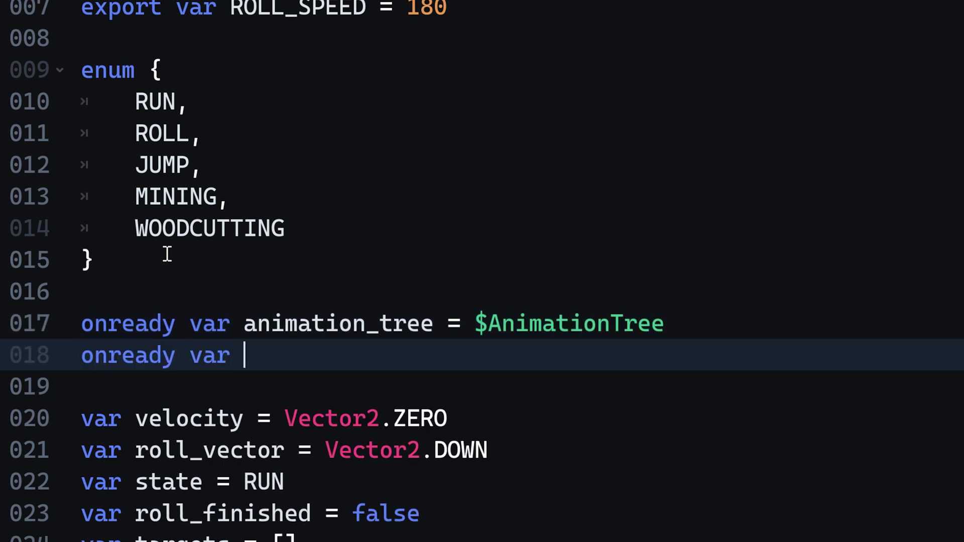
type("= anima")
key("BackSpace")
type("a")
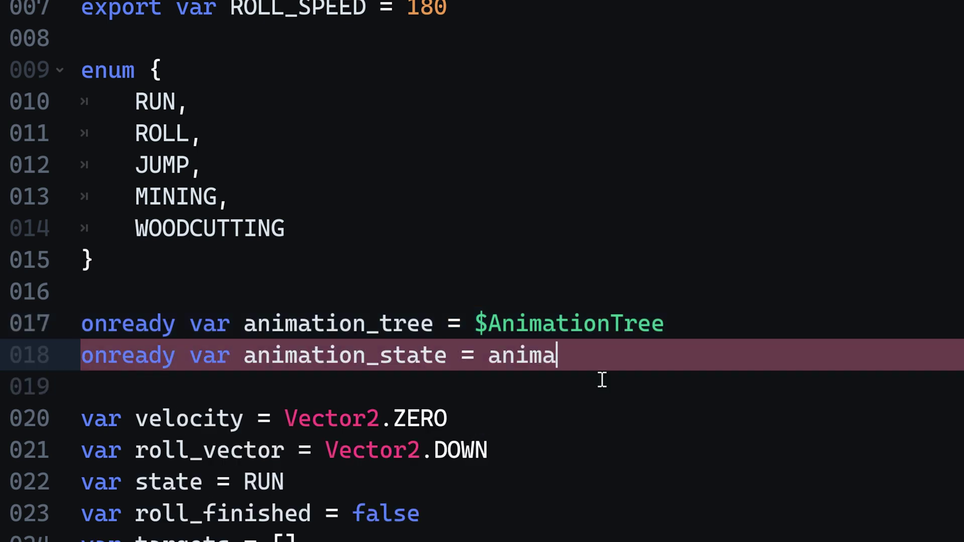
type("tion_tree.get(\"parameters/playback\")")
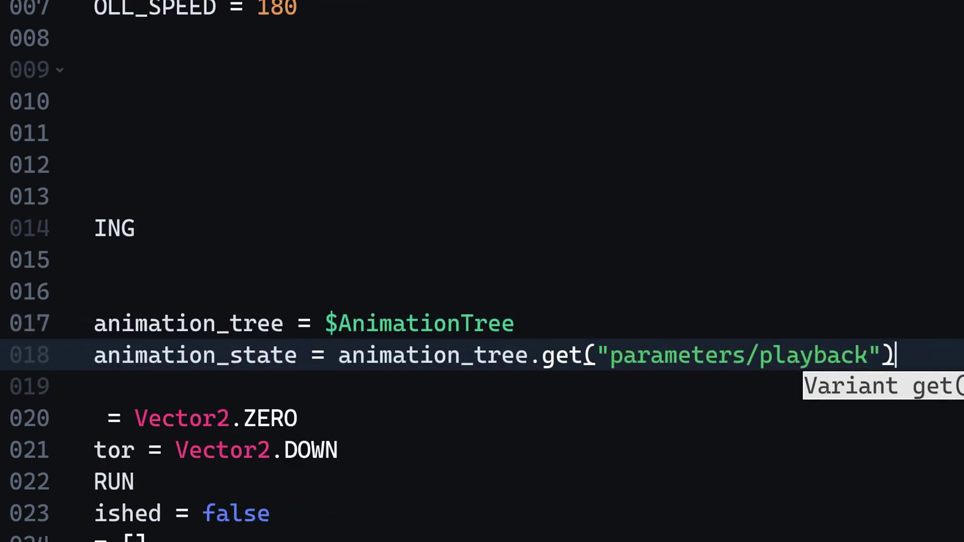
left_click(237, 399)
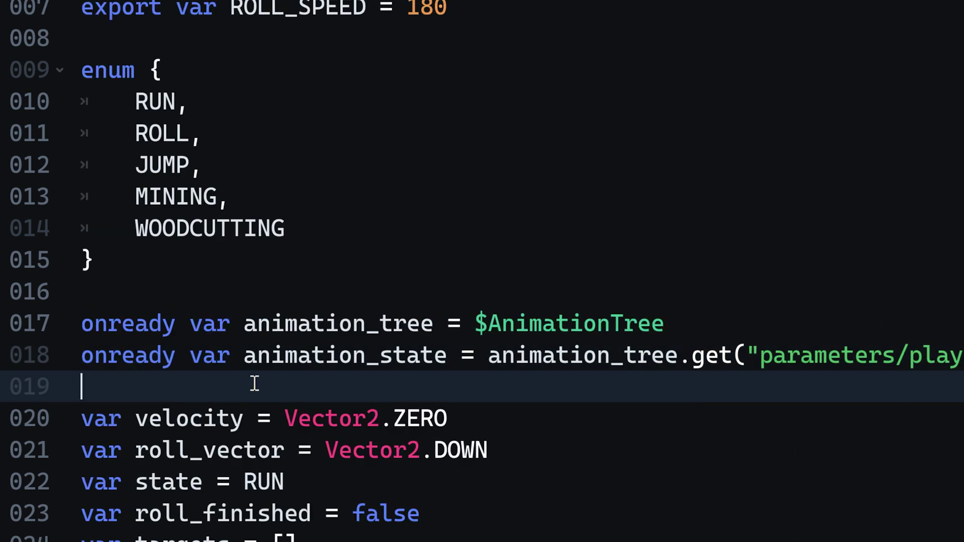
scroll(254, 384, "down", 5)
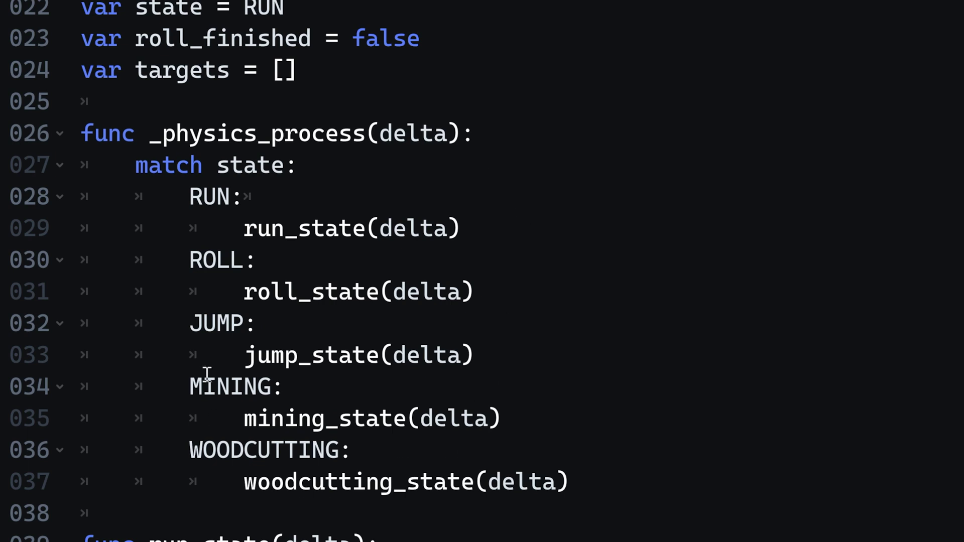
Step through the state function calls, then place the caret after run_state's velocity update
left_click(408, 291)
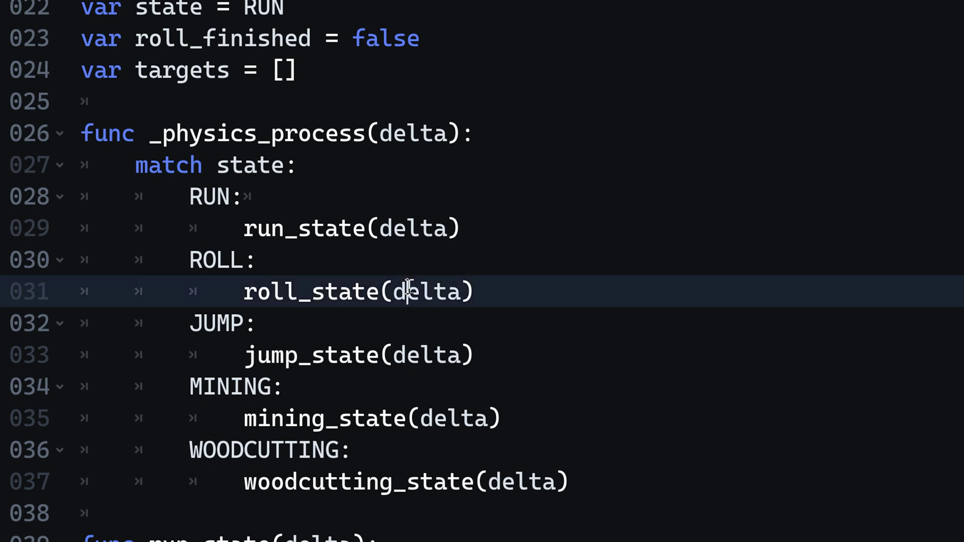
left_click(340, 229)
left_click(317, 292)
left_click(286, 355)
left_click(302, 418)
left_click(324, 482)
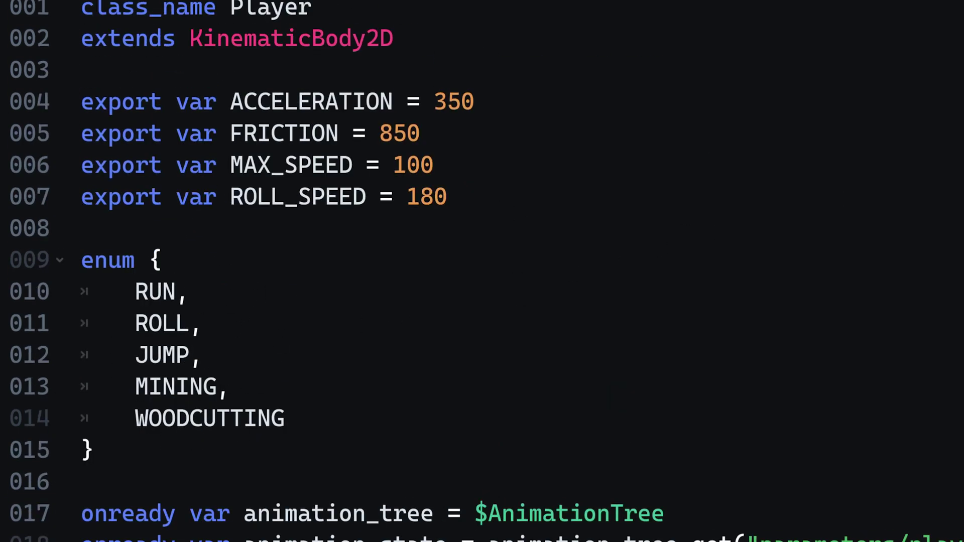
scroll(482, 271, "down", 8)
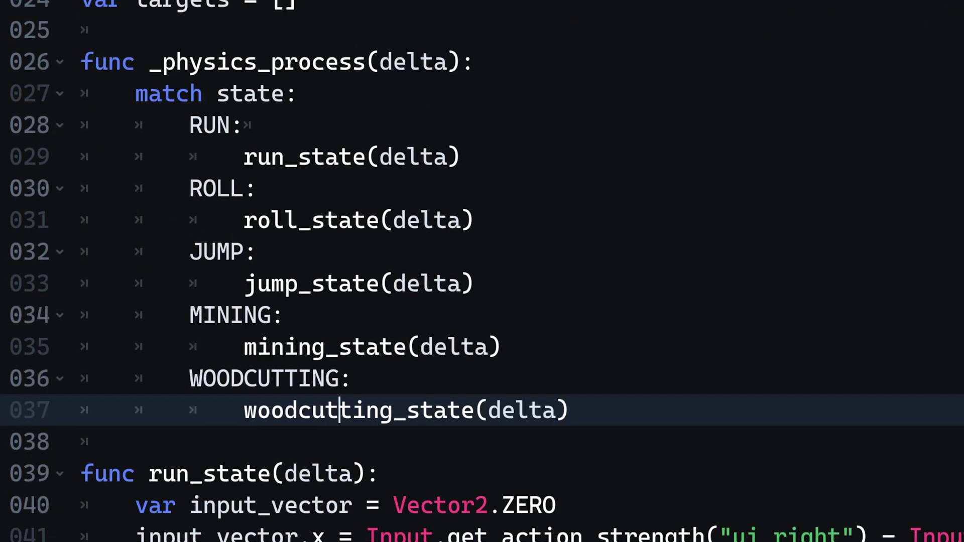
scroll(482, 271, "up", 1)
scroll(482, 271, "down", 5)
left_click(226, 354)
Add travel("Run") and travel("Idle") calls to run_state's moving and else branches
key("Return")
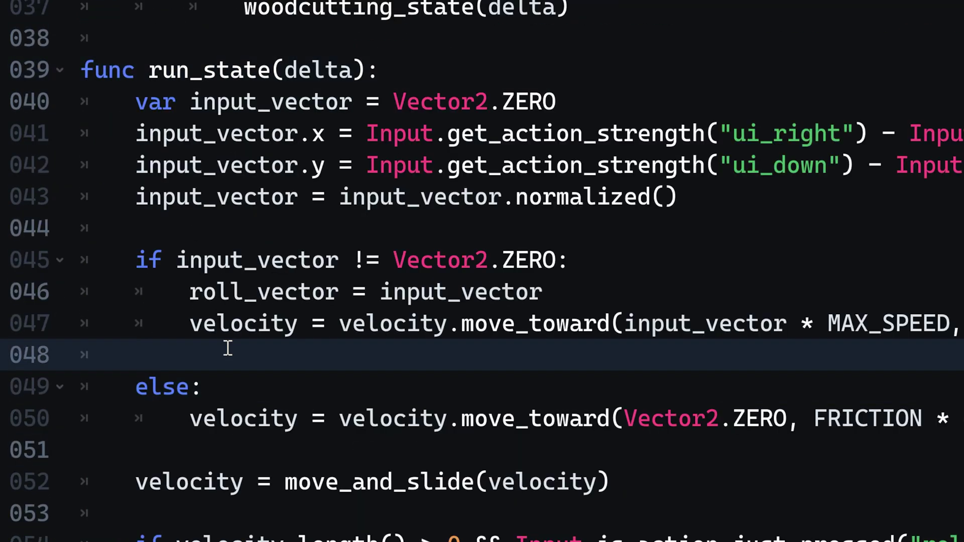
type("animatyio")
key("BackSpace")
key("BackSpace")
key("BackSpace")
type("ion_state.tr")
key("Return")
type("\"")
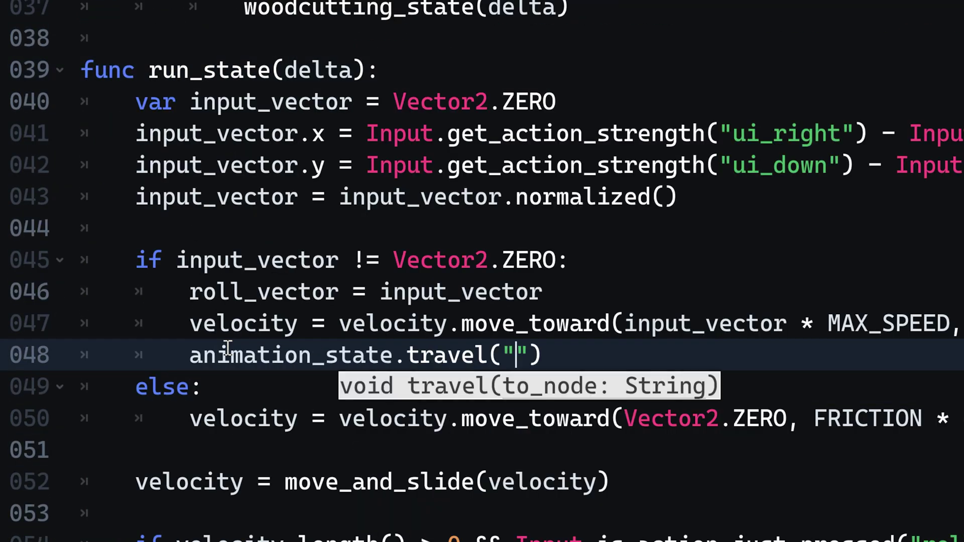
type("Run")
left_click(630, 355)
key("ctrl+c")
left_click(323, 452)
key("ctrl+v")
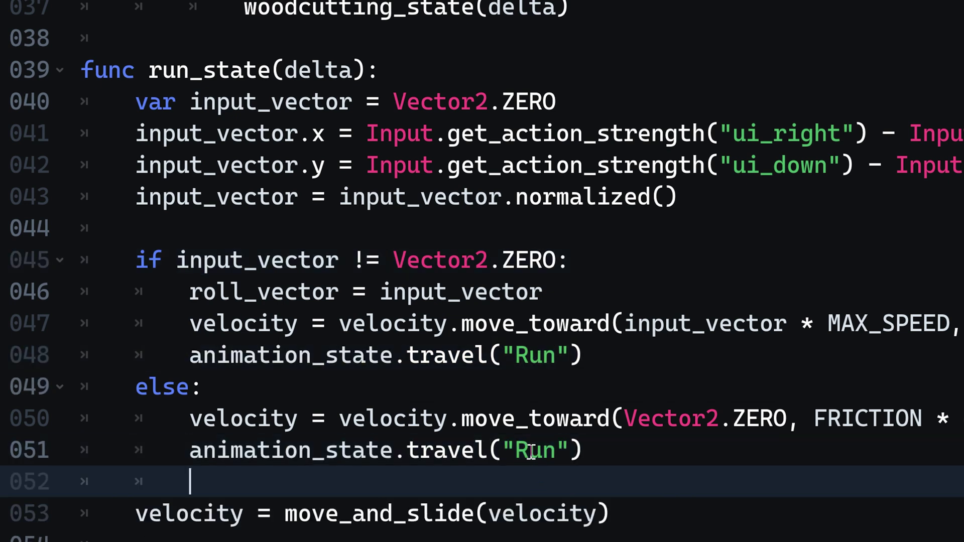
double_click(531, 451)
type("Idle")
key("Down")
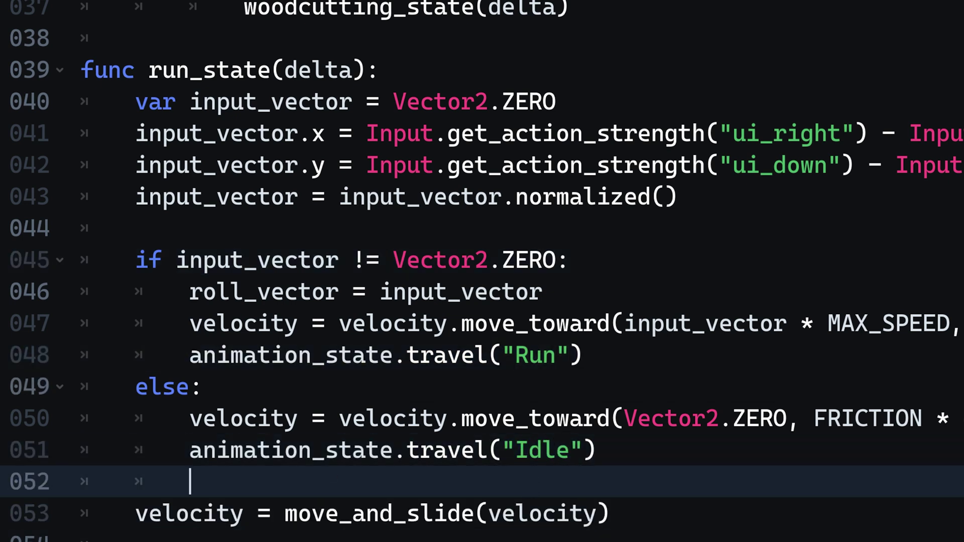
key("Up")
Add travel calls for Roll, Jump, Mining and Woodcutting in their state functions
key("Return")
type("animation_state.travel(\"Roll\")")
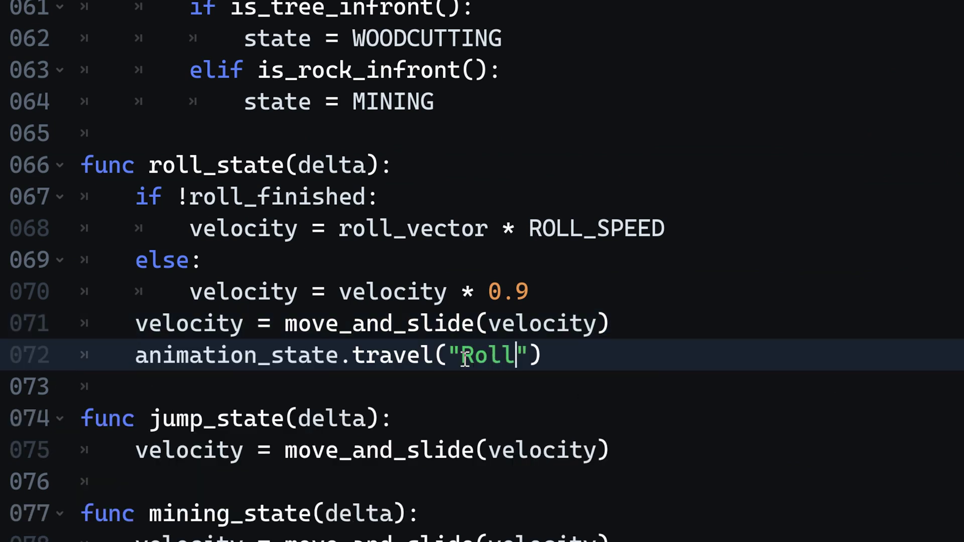
left_click(641, 253)
key("Return")
type("animation_state.travel(\"Jump")
left_click(663, 388)
key("Return")
type("animation_state.travel(\"")
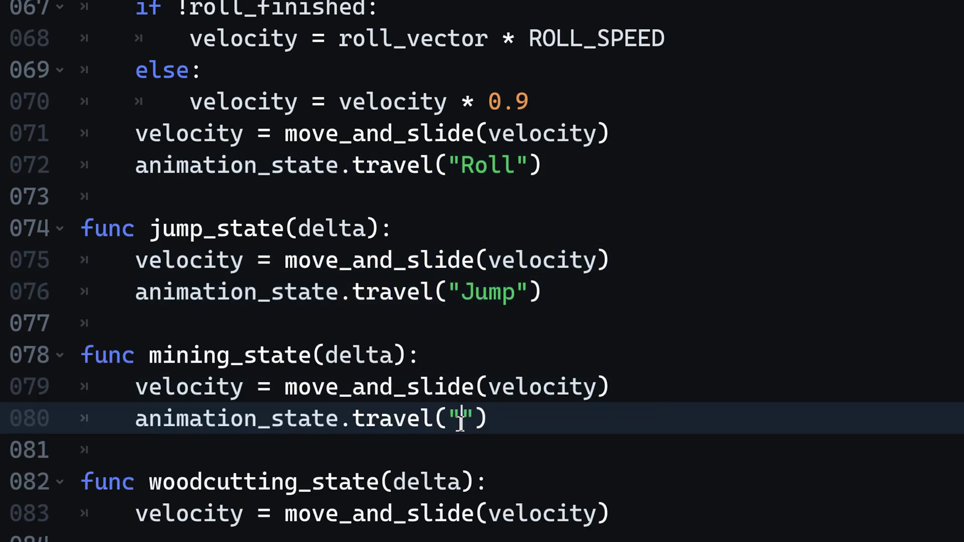
type("Mining")
scroll(478, 317, "down", 3)
left_click(558, 335)
key("Return")
type("animation_state.travel(\"\")")
type("odcutting")
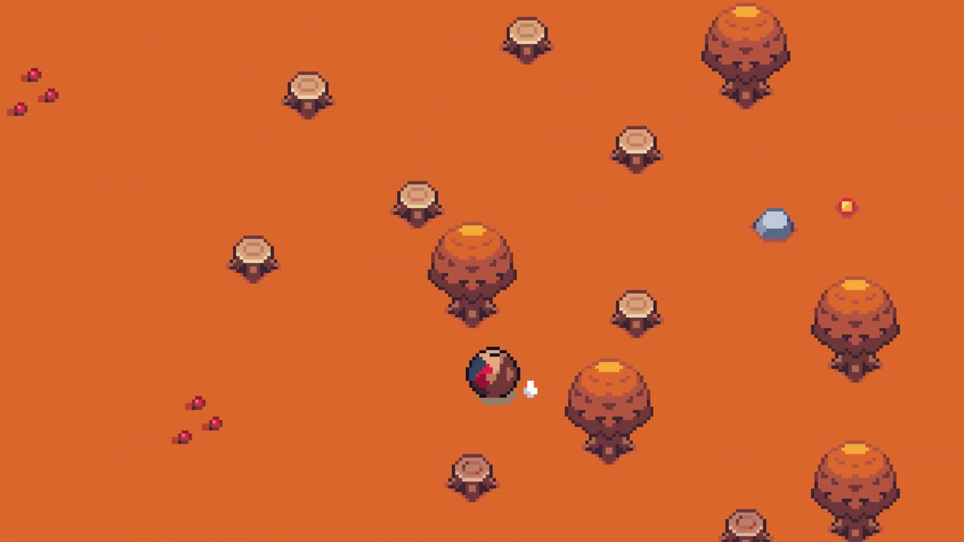
Run the character right and chop, then walk up-left and chop a tree into a stump
key("Right")
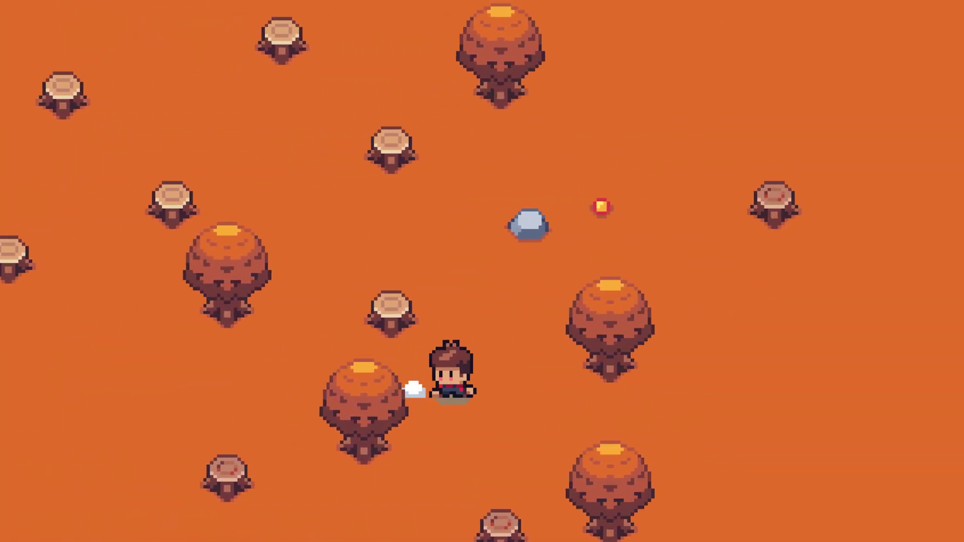
key("space")
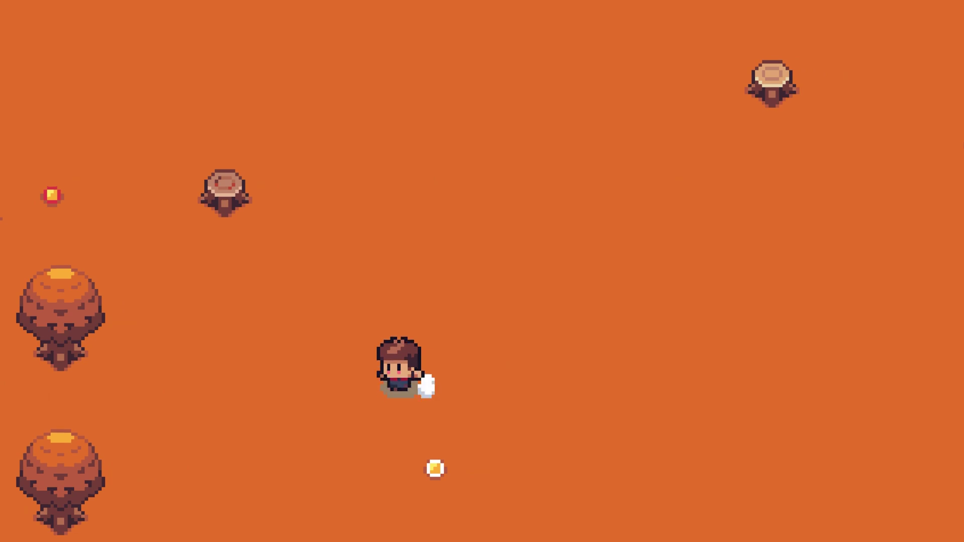
key("Up")
key("Left")
key("space")
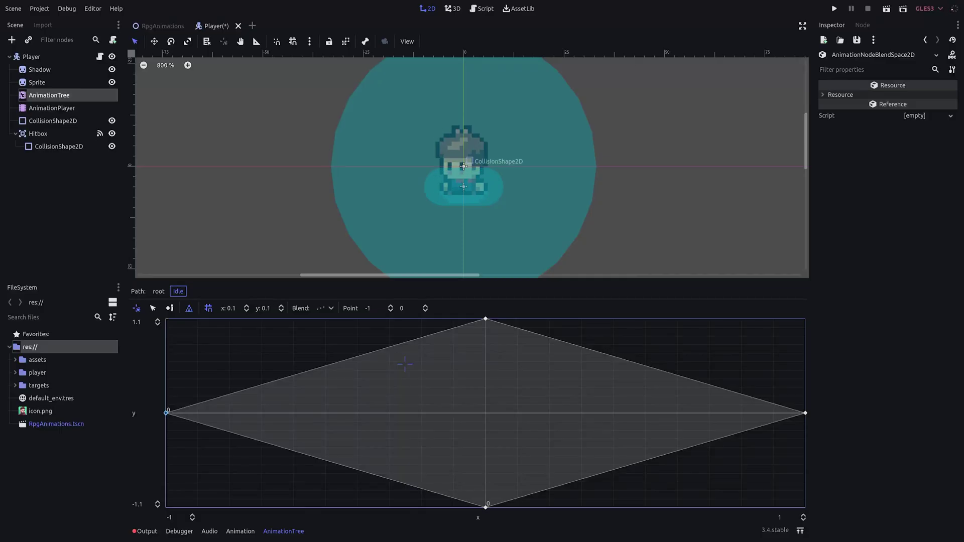
Preview right-facing Idle poses, then show the tree parameters with Idle blend position 0.242, -0.013
left_click_drag(520, 333, 606, 420)
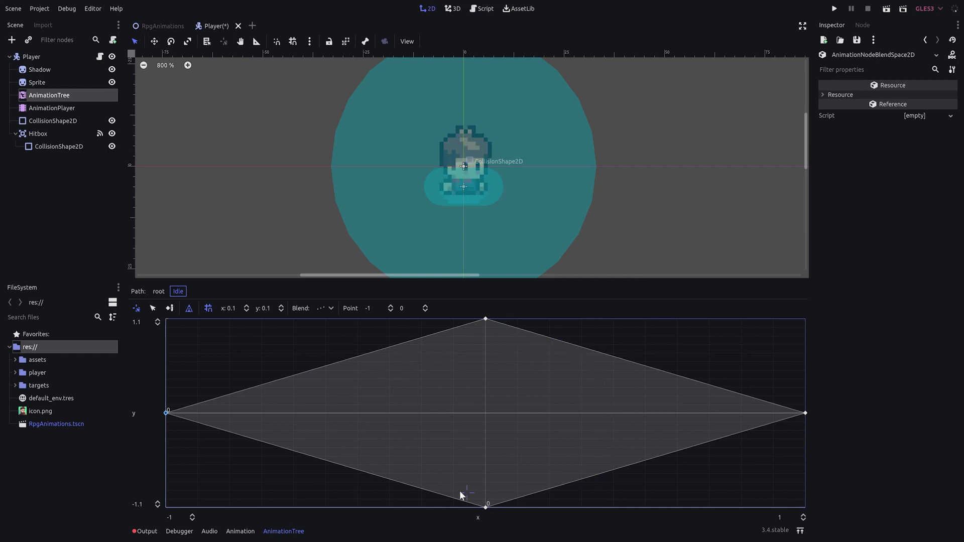
left_click_drag(355, 435, 569, 422)
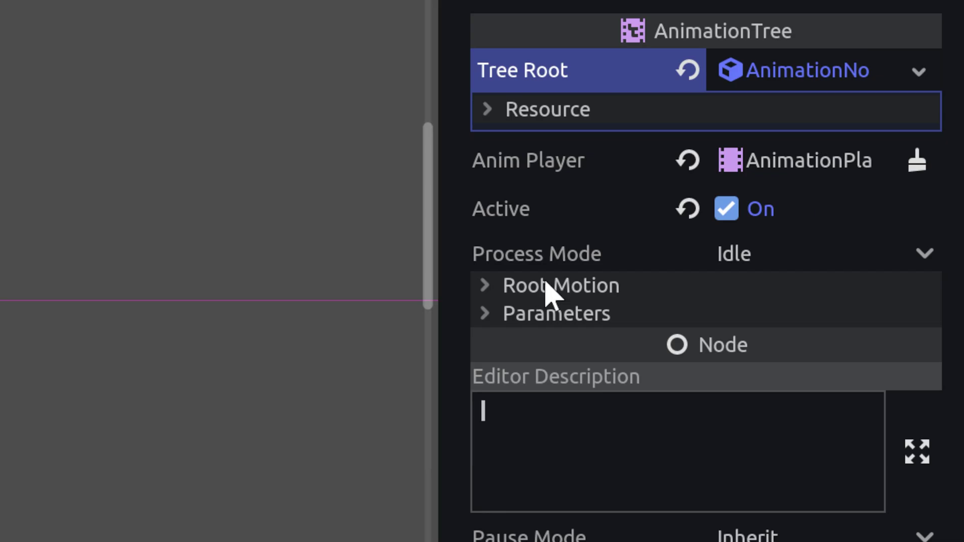
left_click(564, 322)
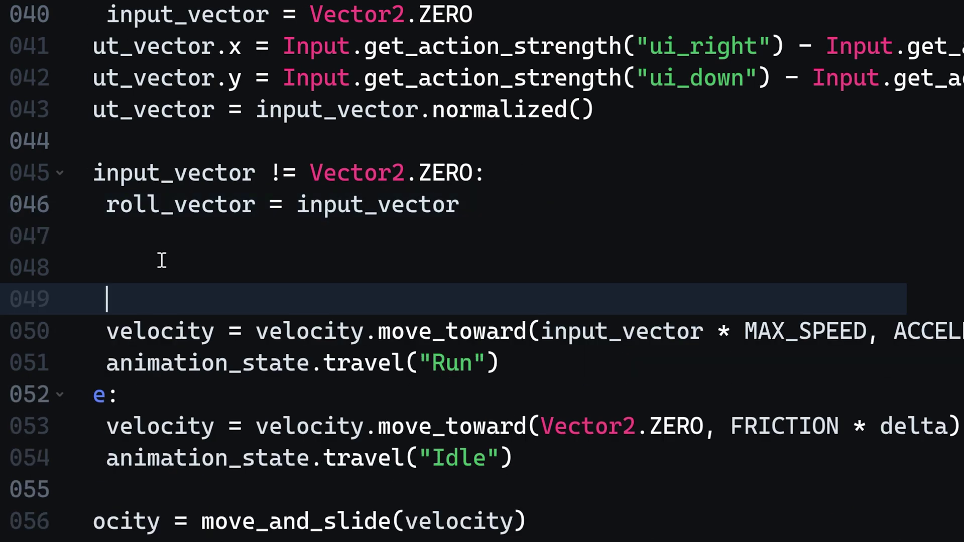
Add animation_tree.set("parameters/Idle/blend_position", input_vector) below roll_vector and duplicate it
left_click(161, 261)
type("animation_tr")
key("Return")
type(".set(\"parameters/Idle/blend_p")
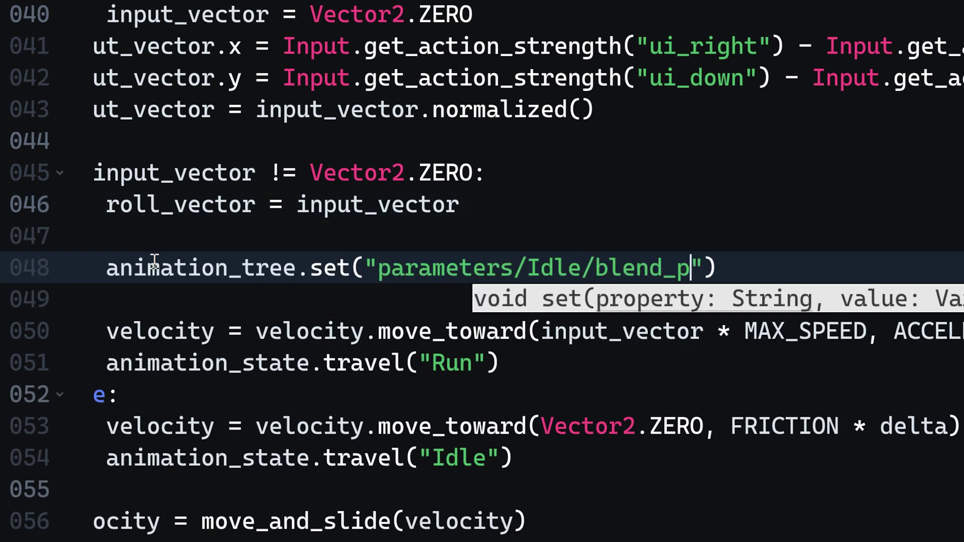
key("Return")
key("ctrl+d")
key("ctrl+d")
key("ctrl+d")
key("ctrl+d")
key("ctrl+d")
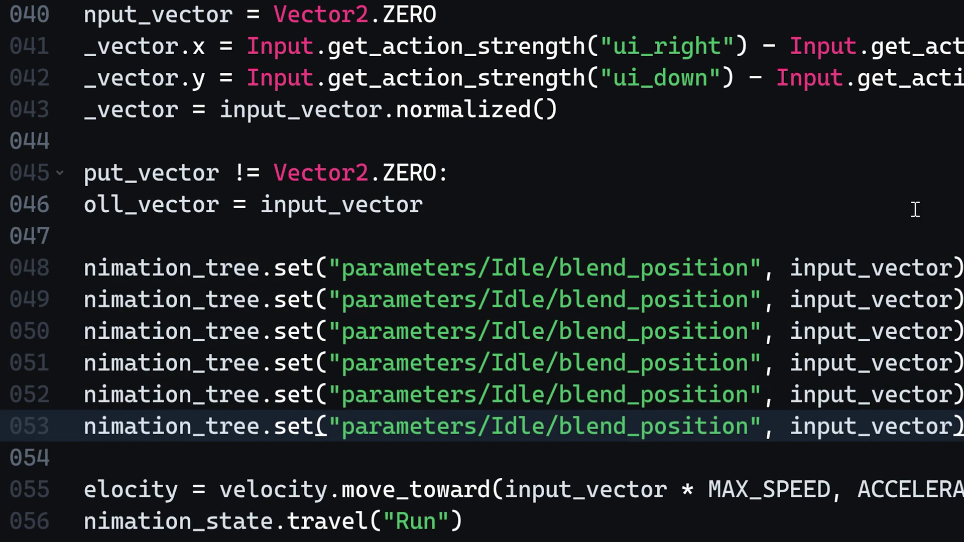
Rename the copied lines' states to Run, Jump, Roll, Woodcutting and Mining; enable channel notifications
double_click(517, 299)
type("RunJumpRoll")
double_click(516, 394)
type("Woodcutting")
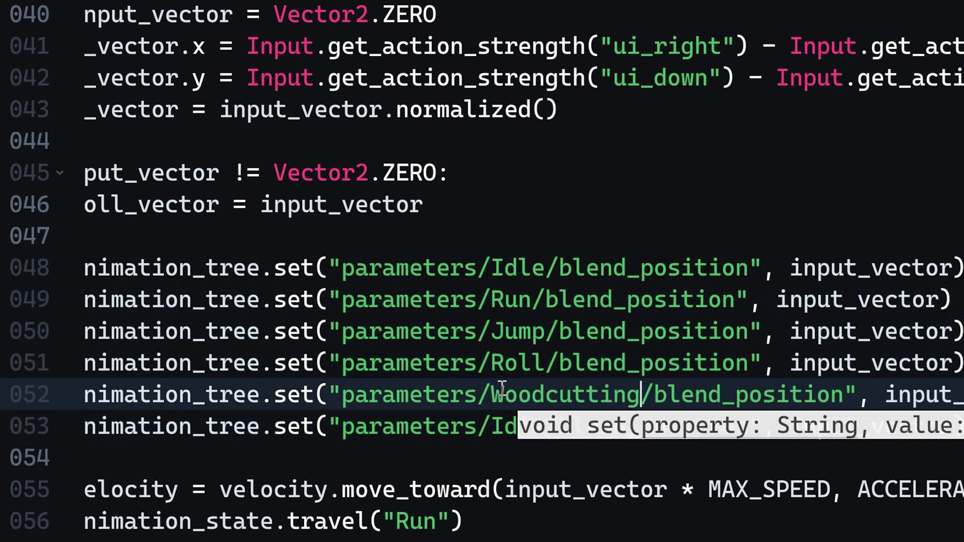
double_click(516, 426)
type("Mining")
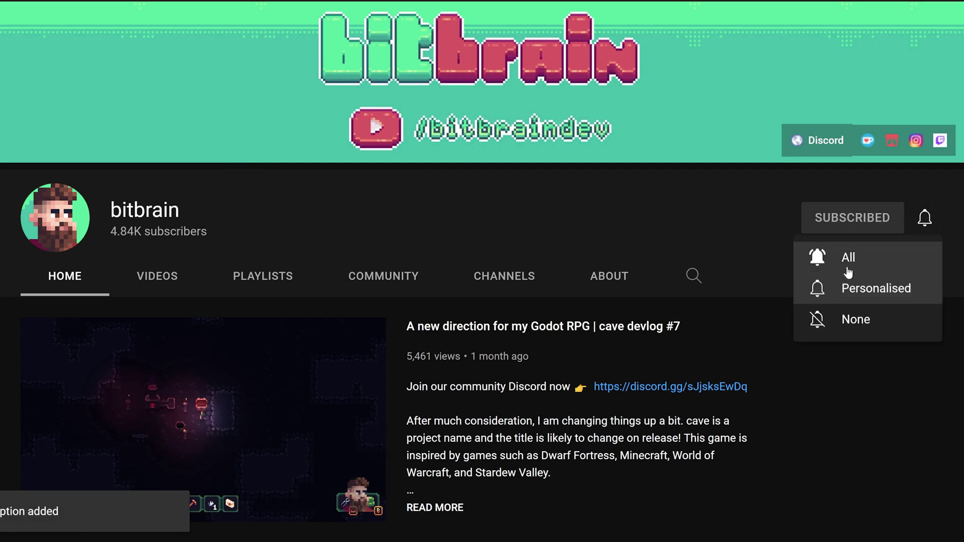
left_click(848, 260)
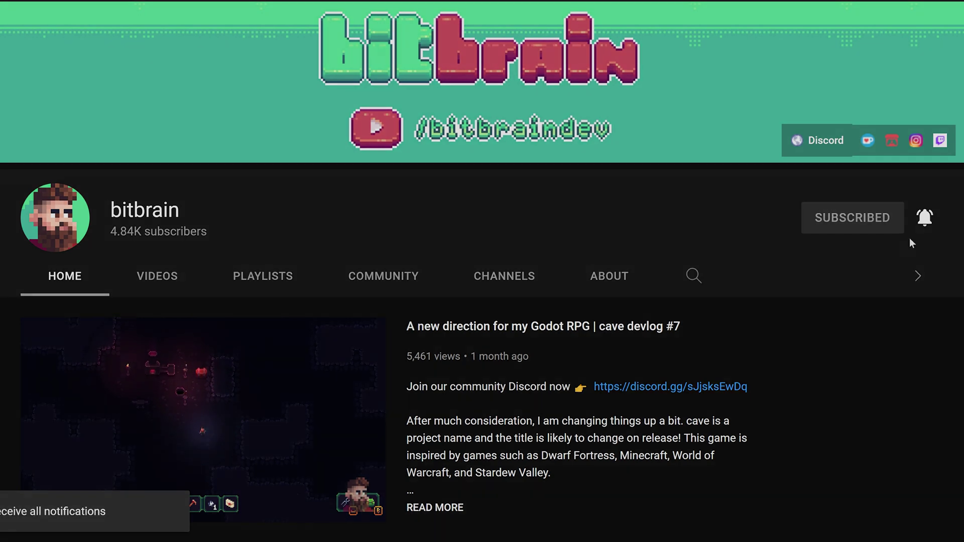